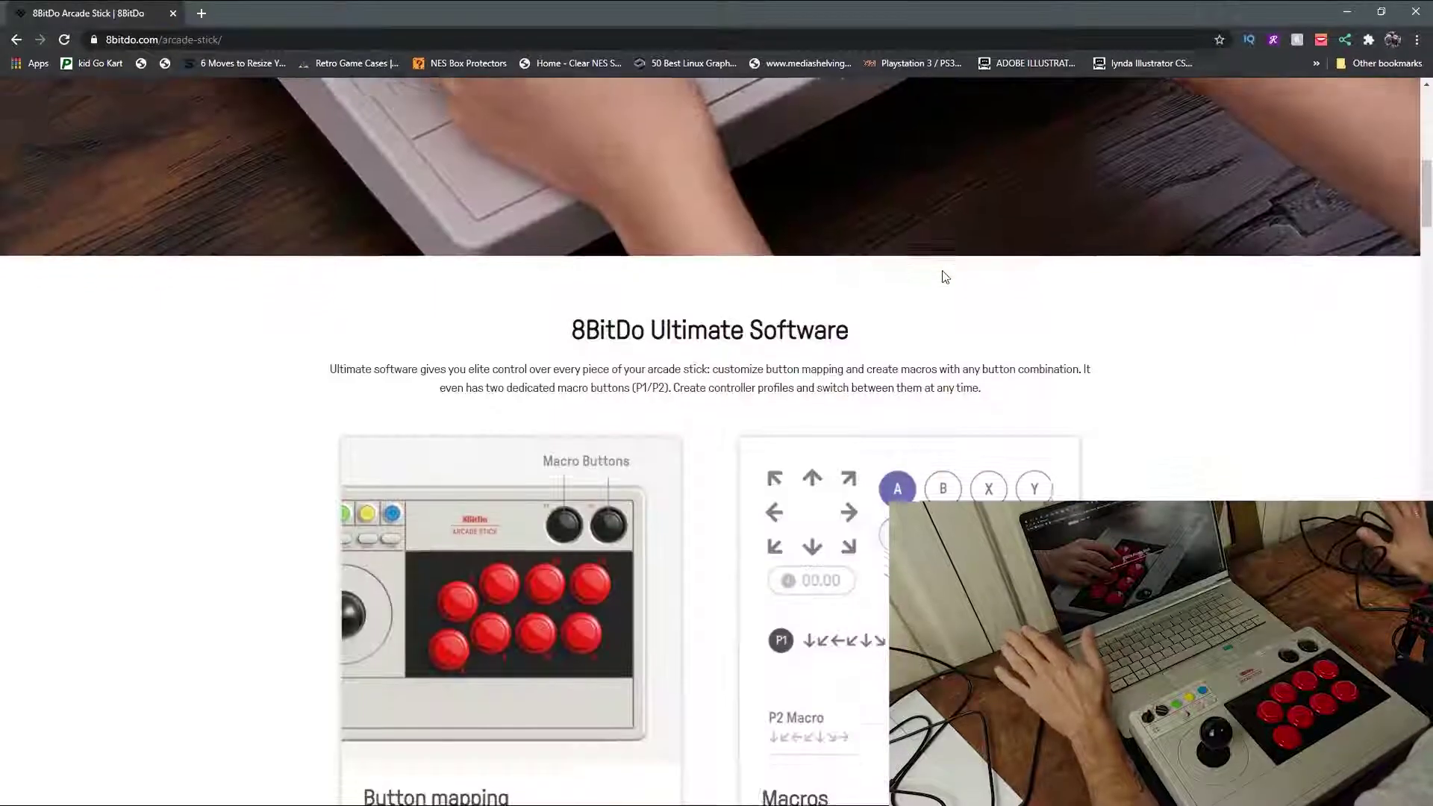
Step: Start the Windows download of Ultimate Software, then dismiss the save dialog without saving
{"action": "scroll", "coordinate": [944, 276], "scroll_direction": "down", "scroll_amount": 3}
{"action": "scroll", "coordinate": [940, 271], "scroll_direction": "down", "scroll_amount": 1}
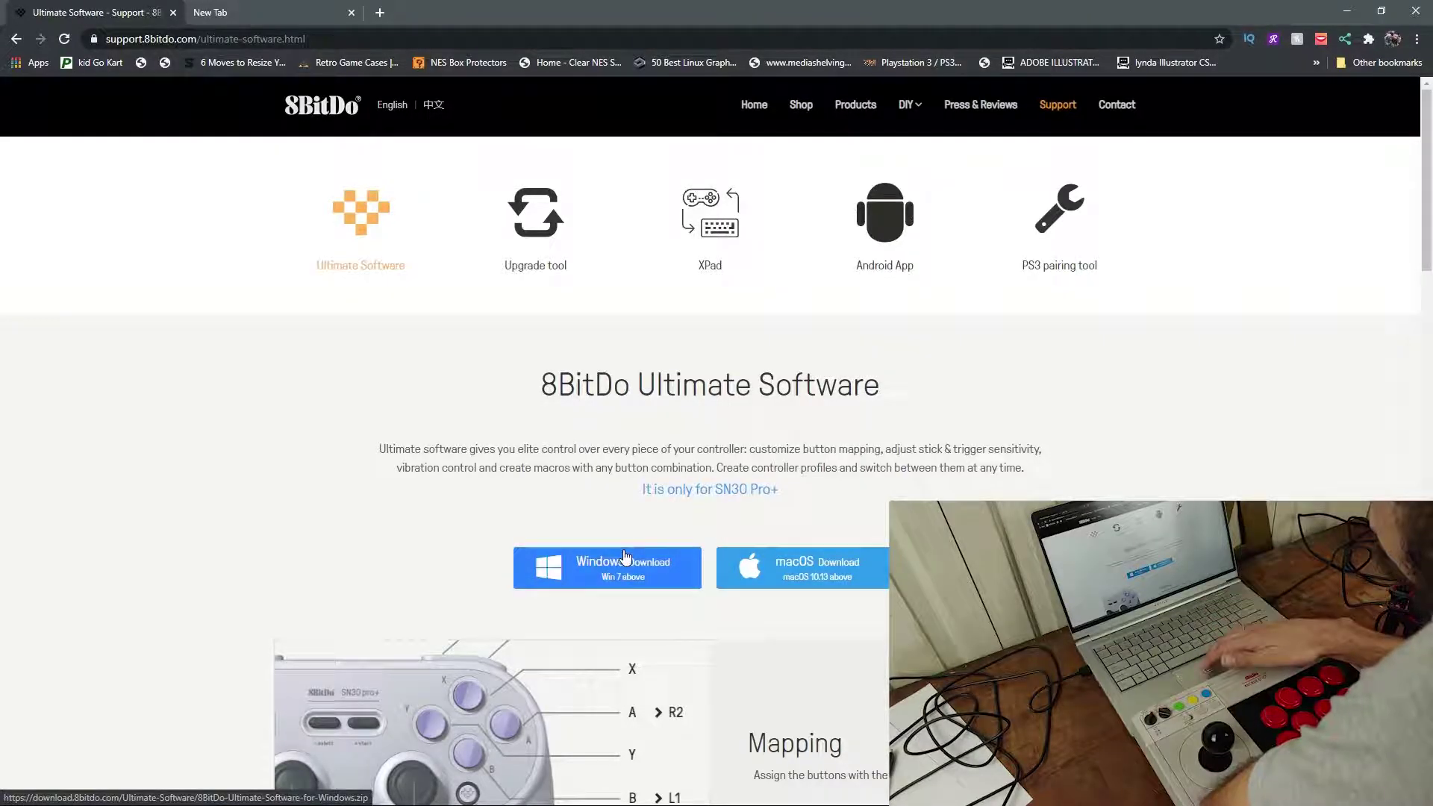
{"action": "left_click", "coordinate": [589, 588]}
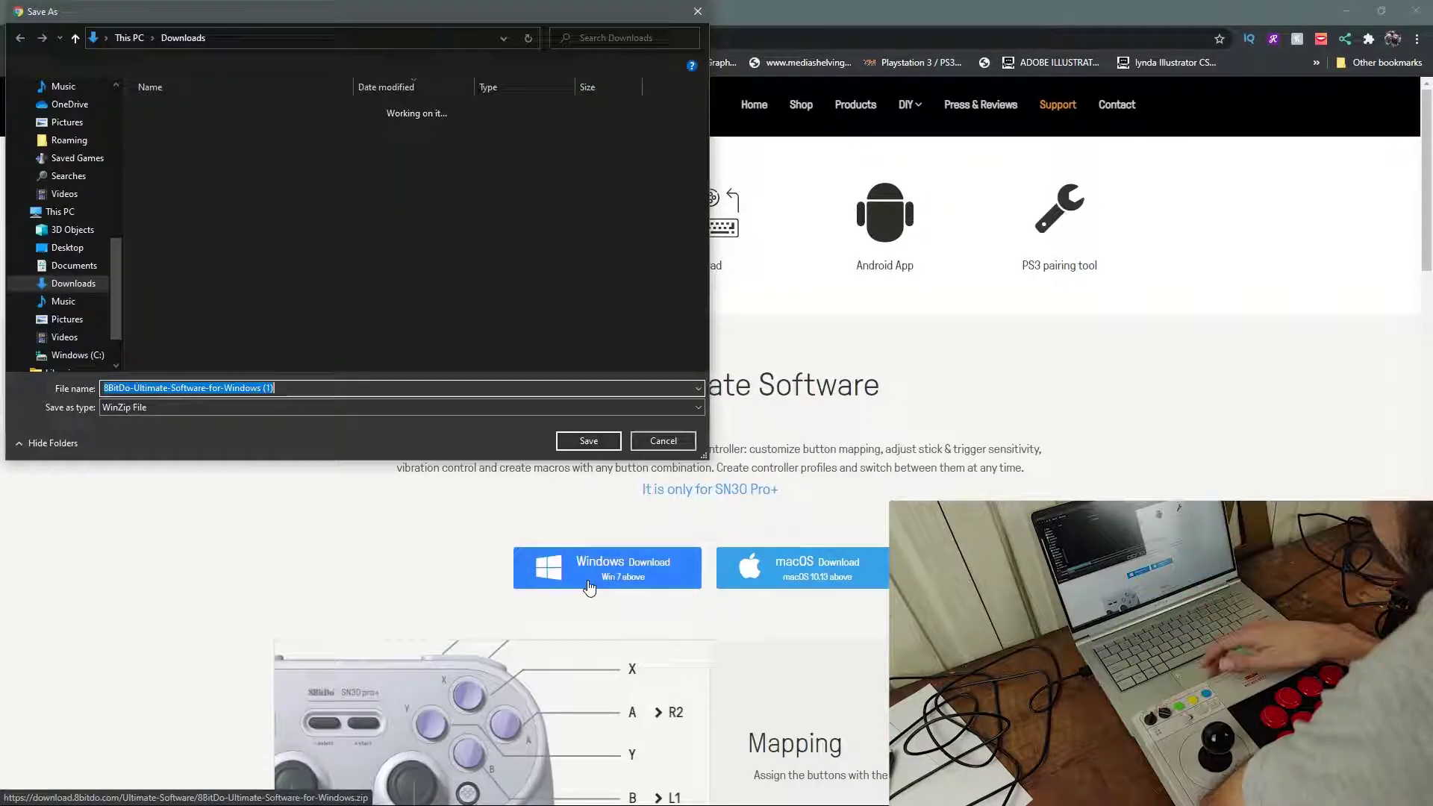
{"action": "left_click", "coordinate": [693, 15]}
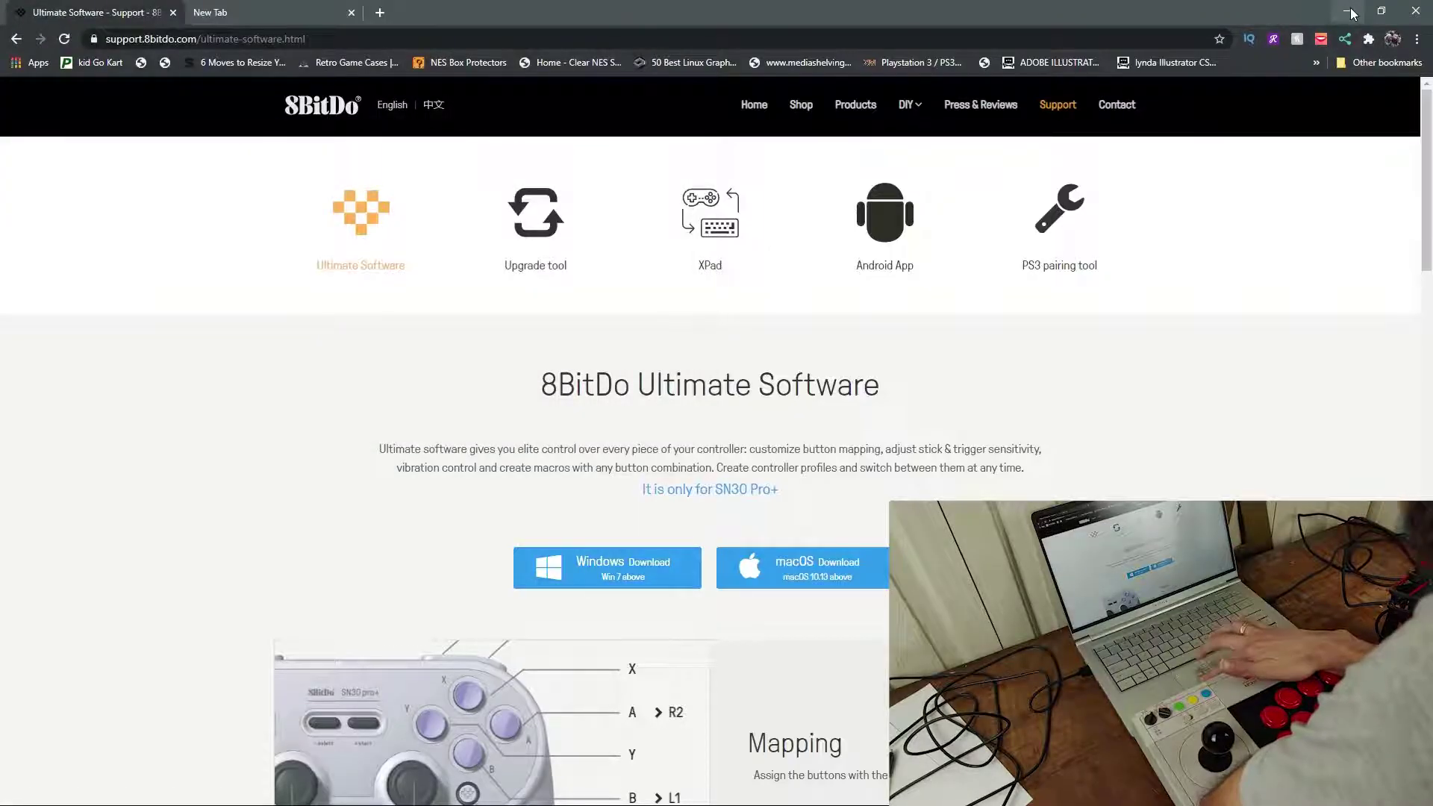
Step: Minimize the Chrome browser to reach the desktop
{"action": "left_click", "coordinate": [1349, 12]}
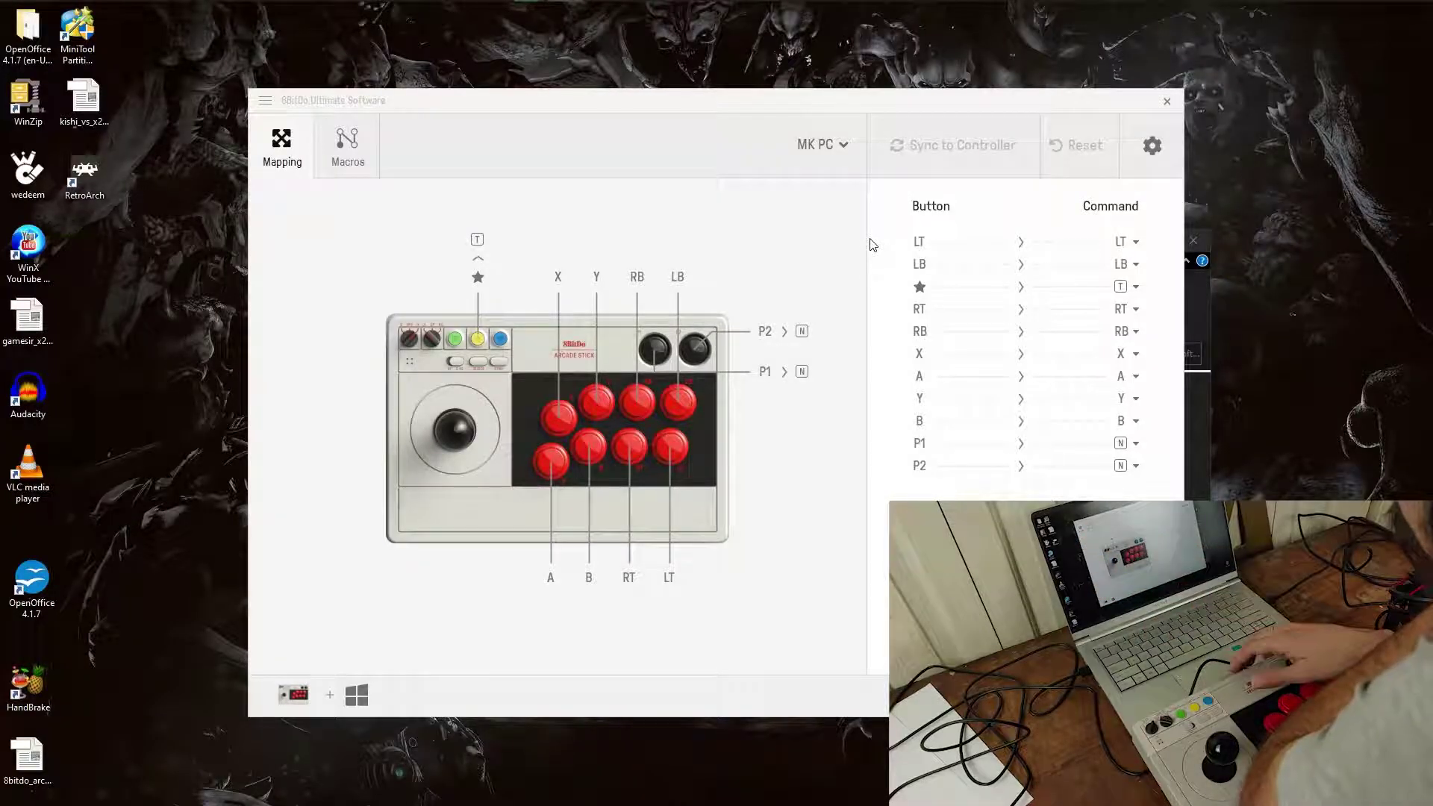
Step: Remap the A button to send B and B to send A, then sync to the stick
{"action": "left_click", "coordinate": [1135, 243]}
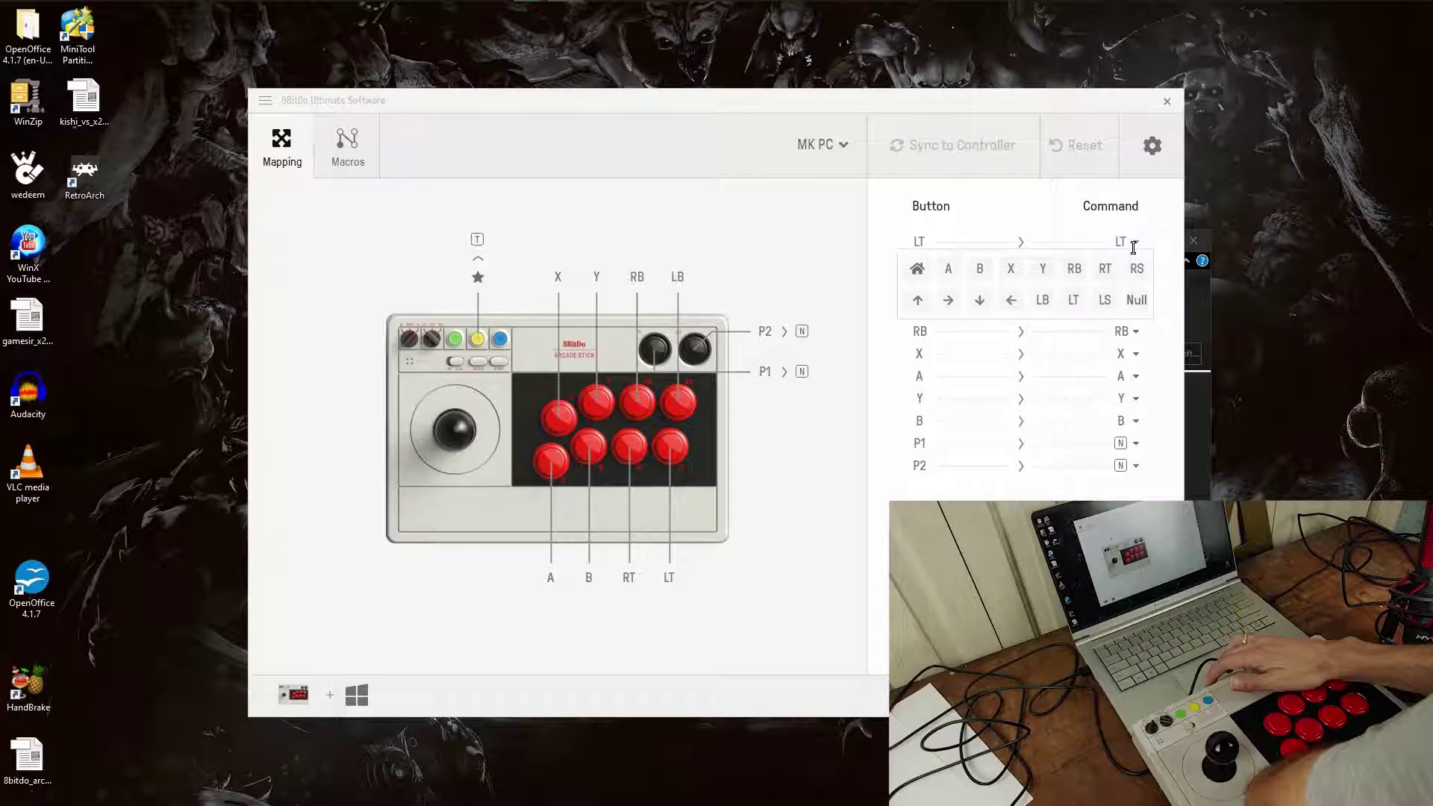
{"action": "left_click", "coordinate": [1135, 377]}
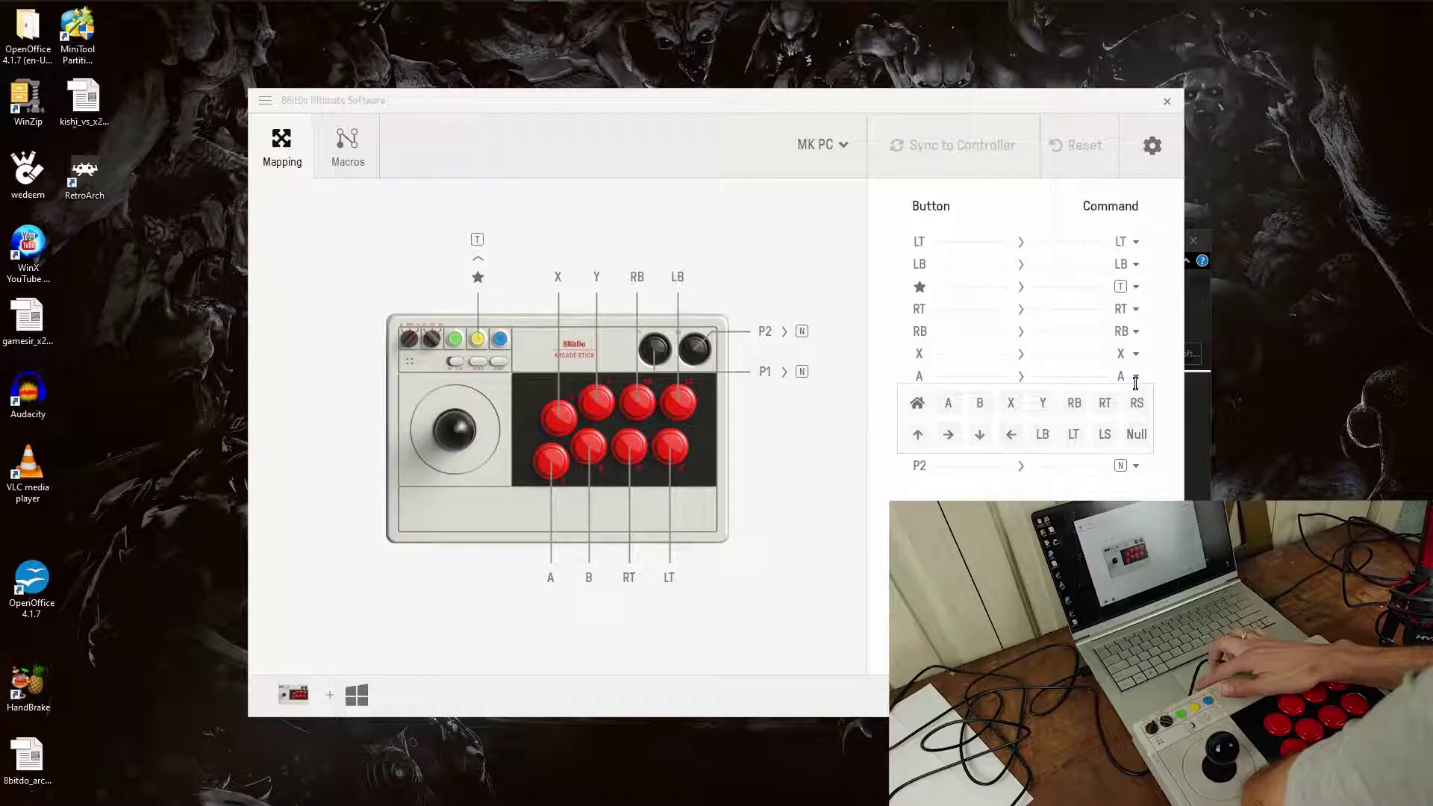
{"action": "left_click", "coordinate": [980, 403]}
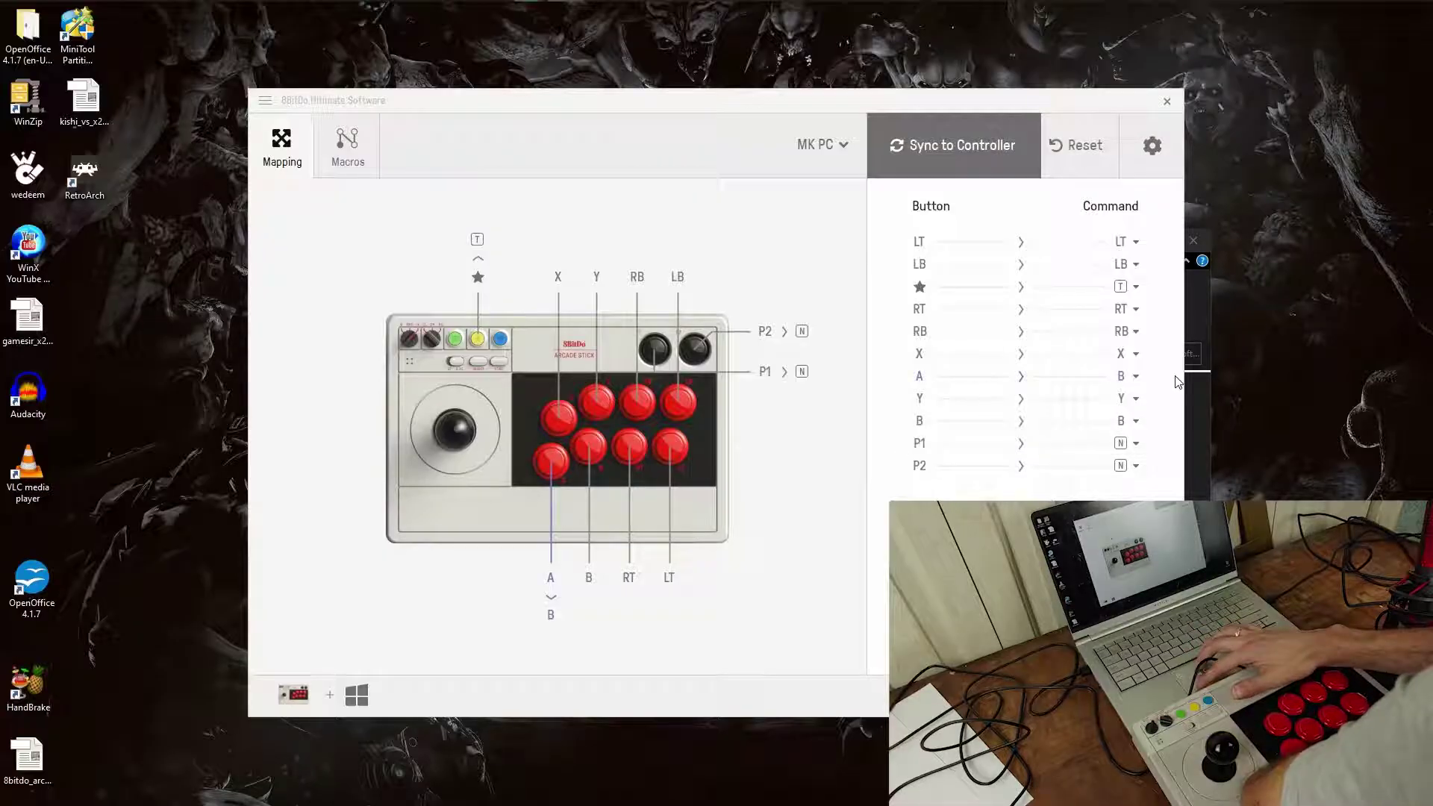
{"action": "left_click", "coordinate": [1136, 422]}
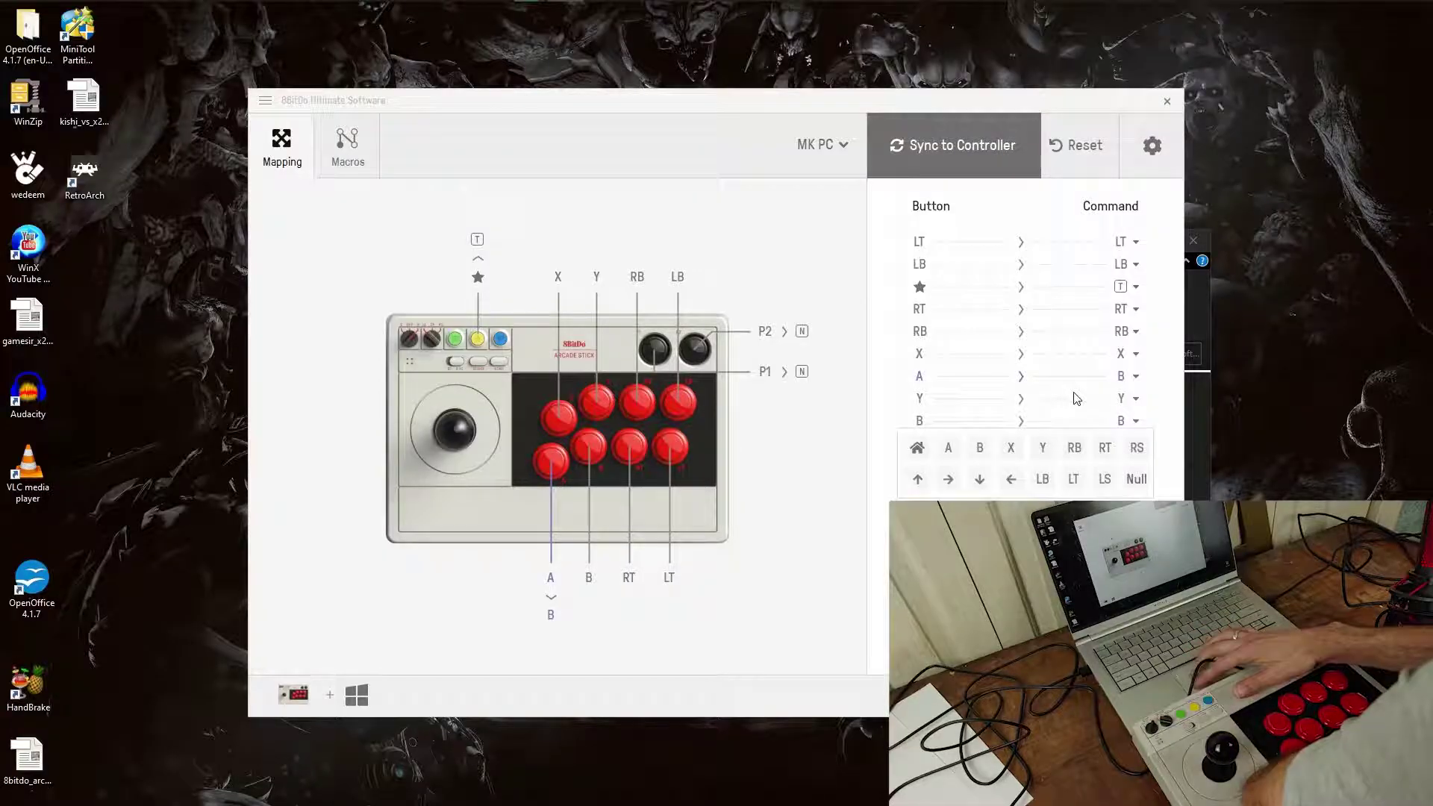
{"action": "left_click", "coordinate": [949, 448]}
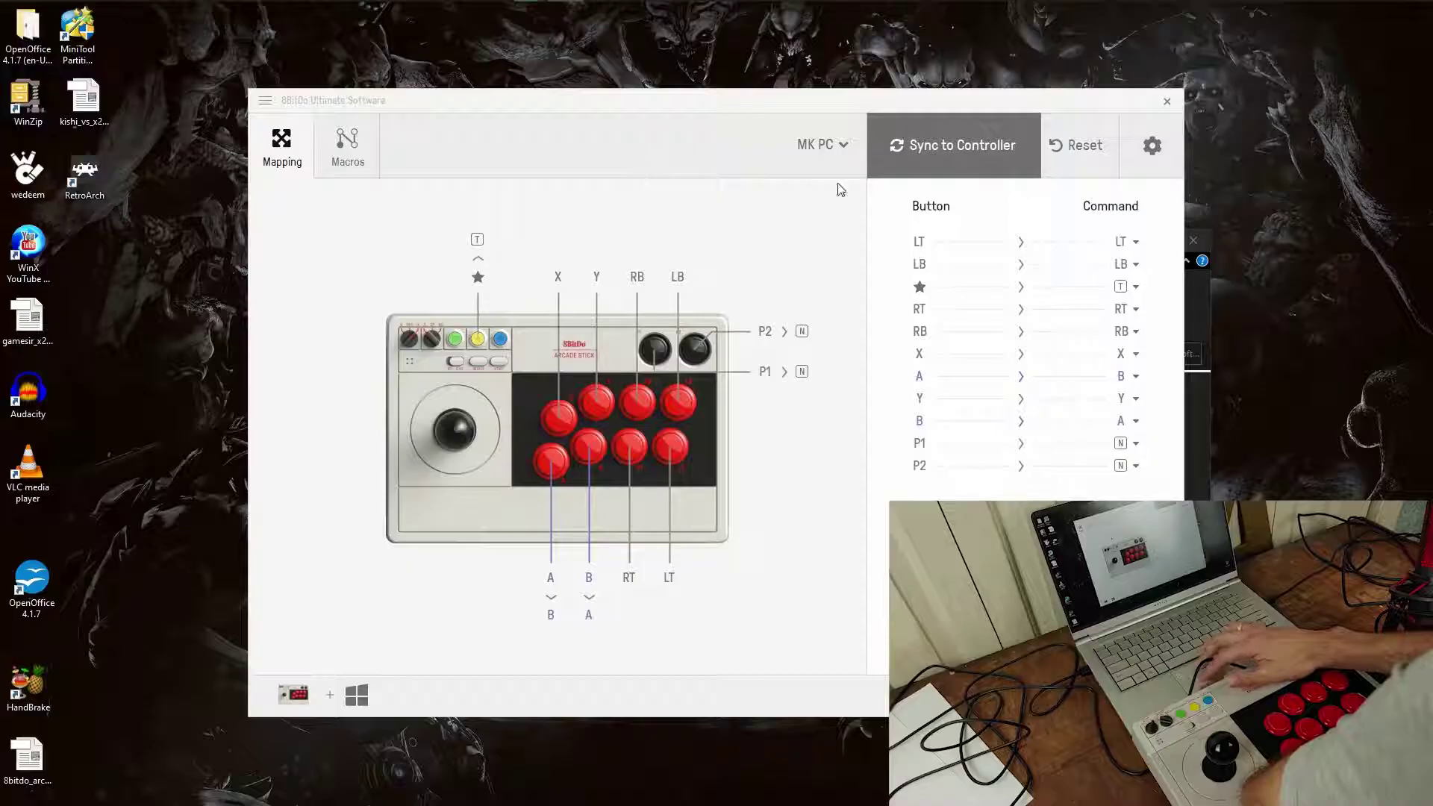
{"action": "left_click", "coordinate": [926, 166]}
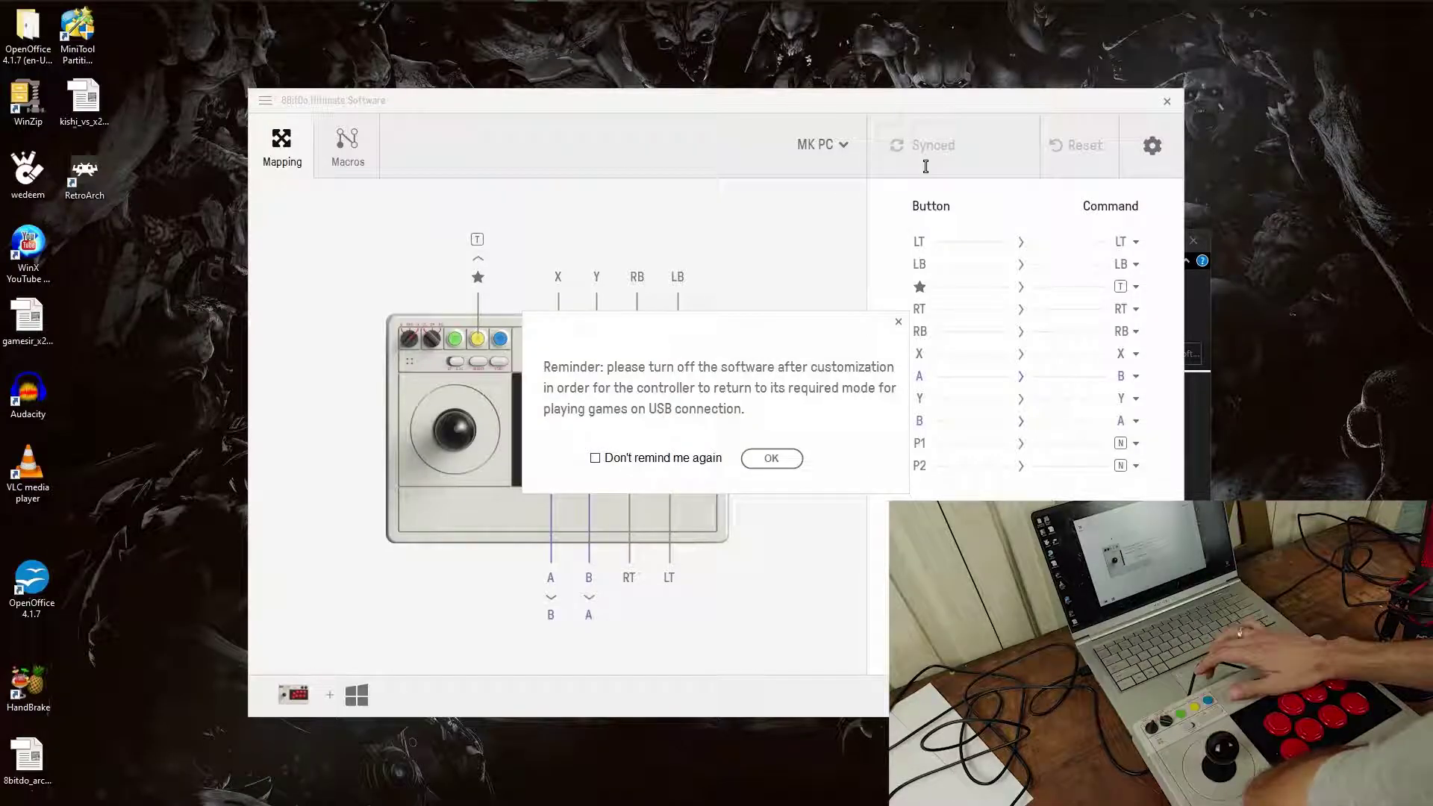
{"action": "left_click", "coordinate": [773, 460]}
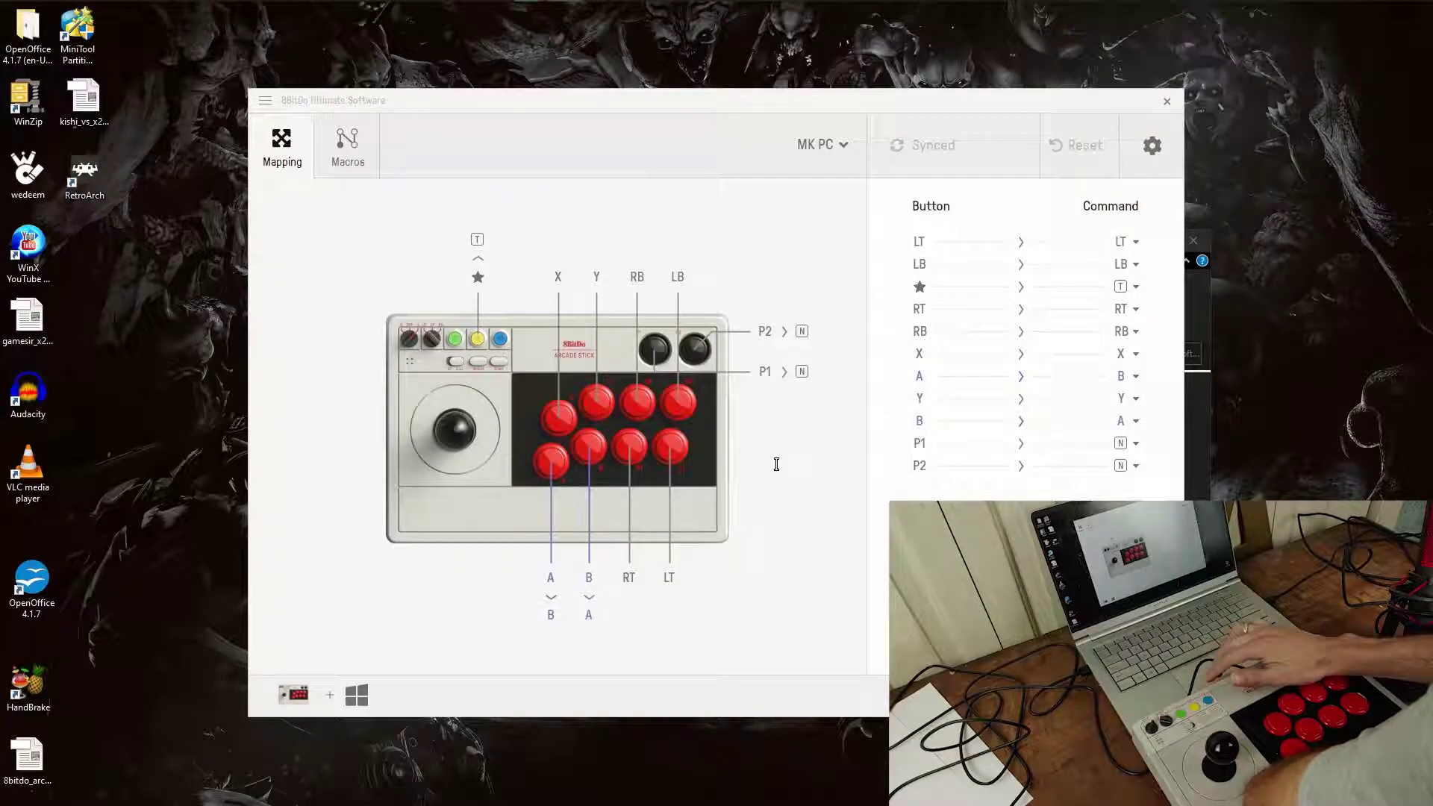
Step: On the Macros page, delete the existing P1 macro and start a new P1 macro
{"action": "left_click", "coordinate": [362, 171]}
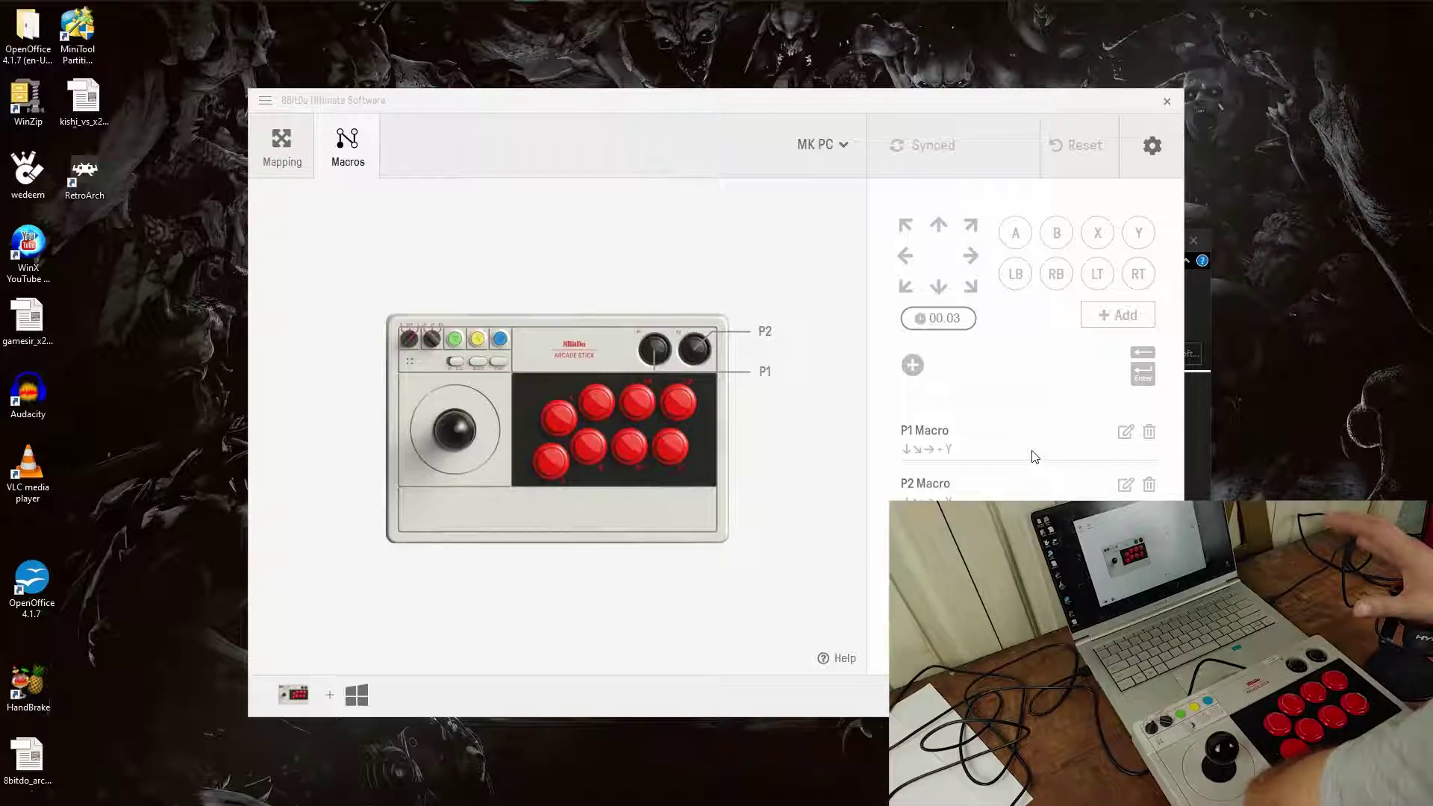
{"action": "left_click", "coordinate": [1151, 433]}
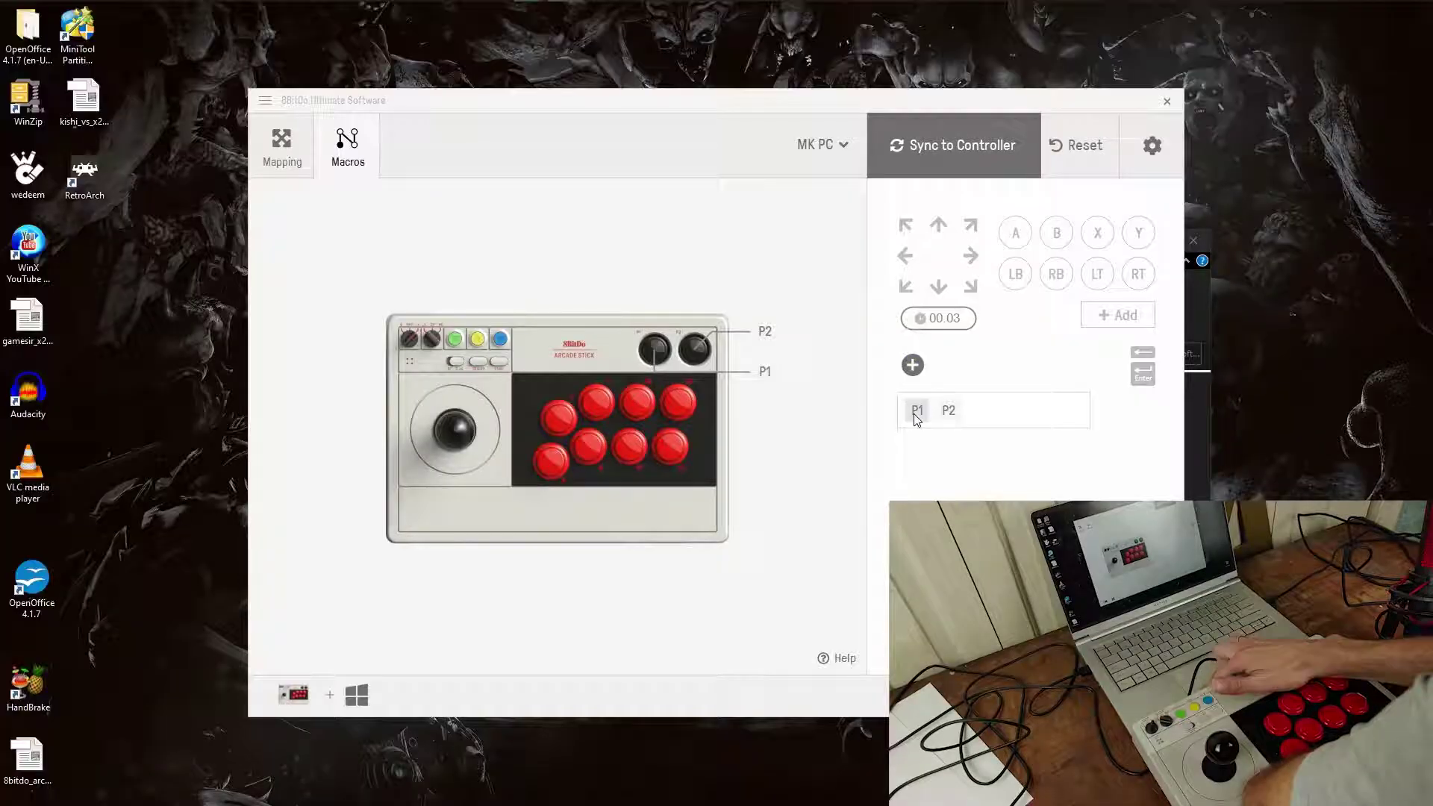
{"action": "left_click", "coordinate": [916, 412]}
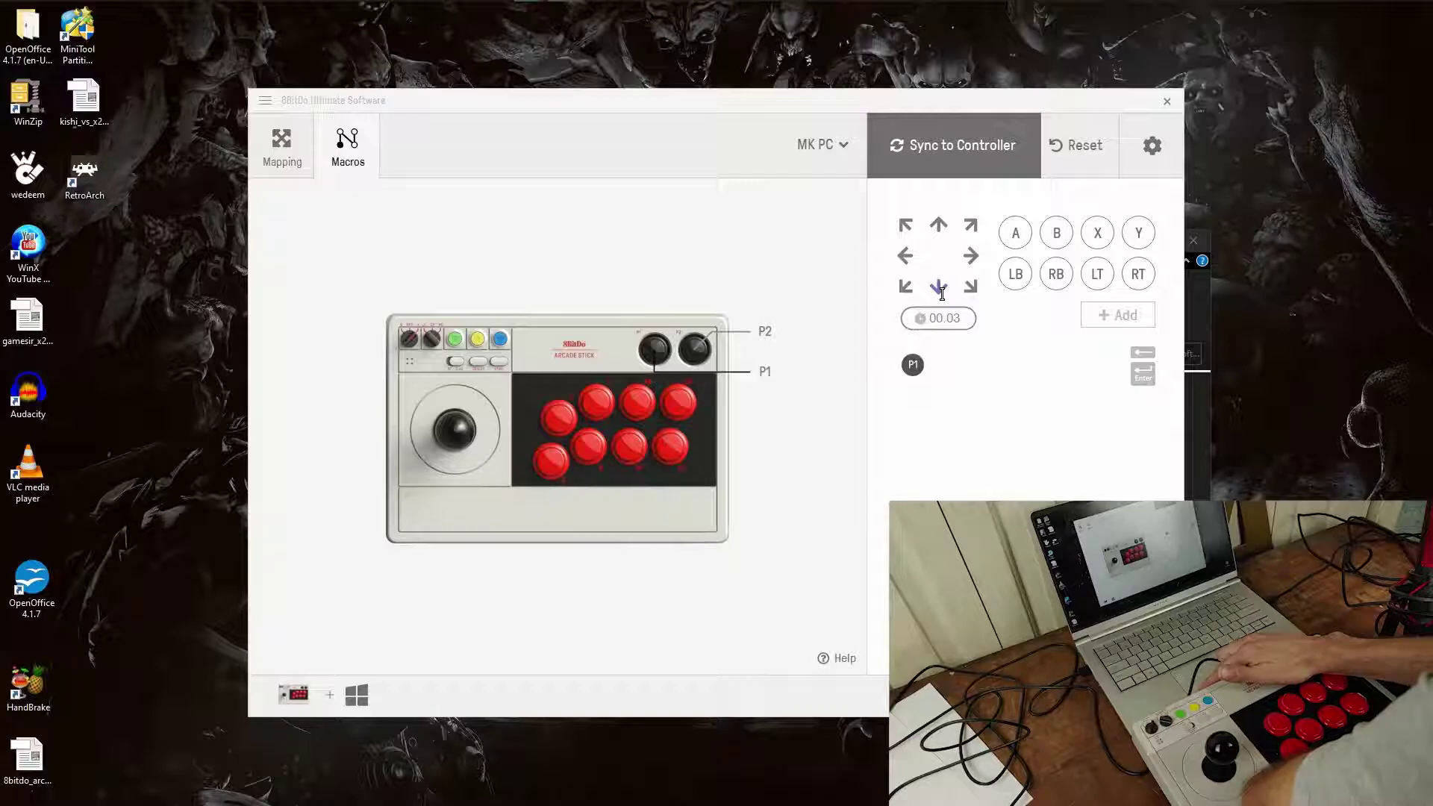
Step: Build the down, down-right, right plus Y fireball macro, save it, and sync it to the stick
{"action": "left_click", "coordinate": [1128, 320]}
{"action": "left_click", "coordinate": [971, 286]}
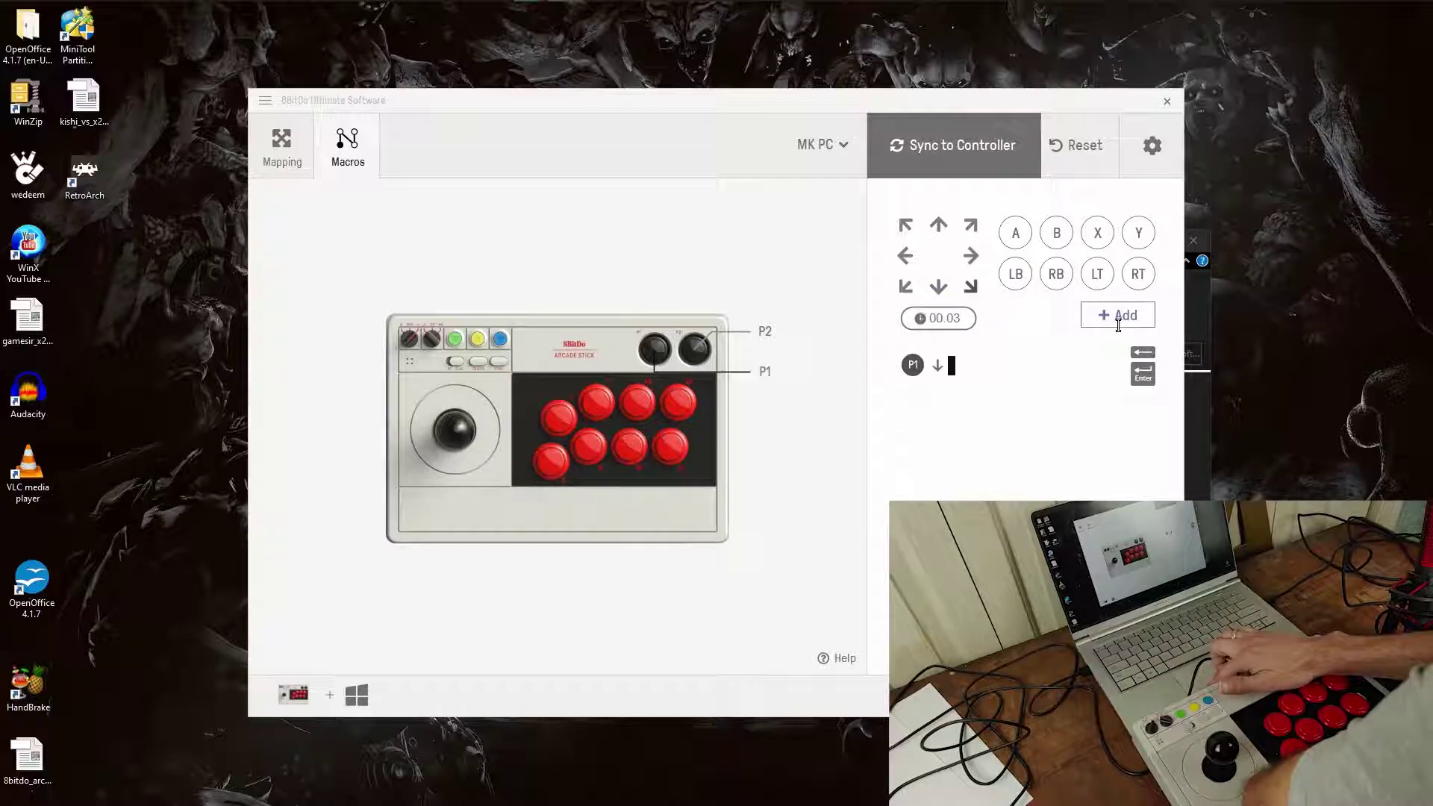
{"action": "left_click", "coordinate": [1120, 315]}
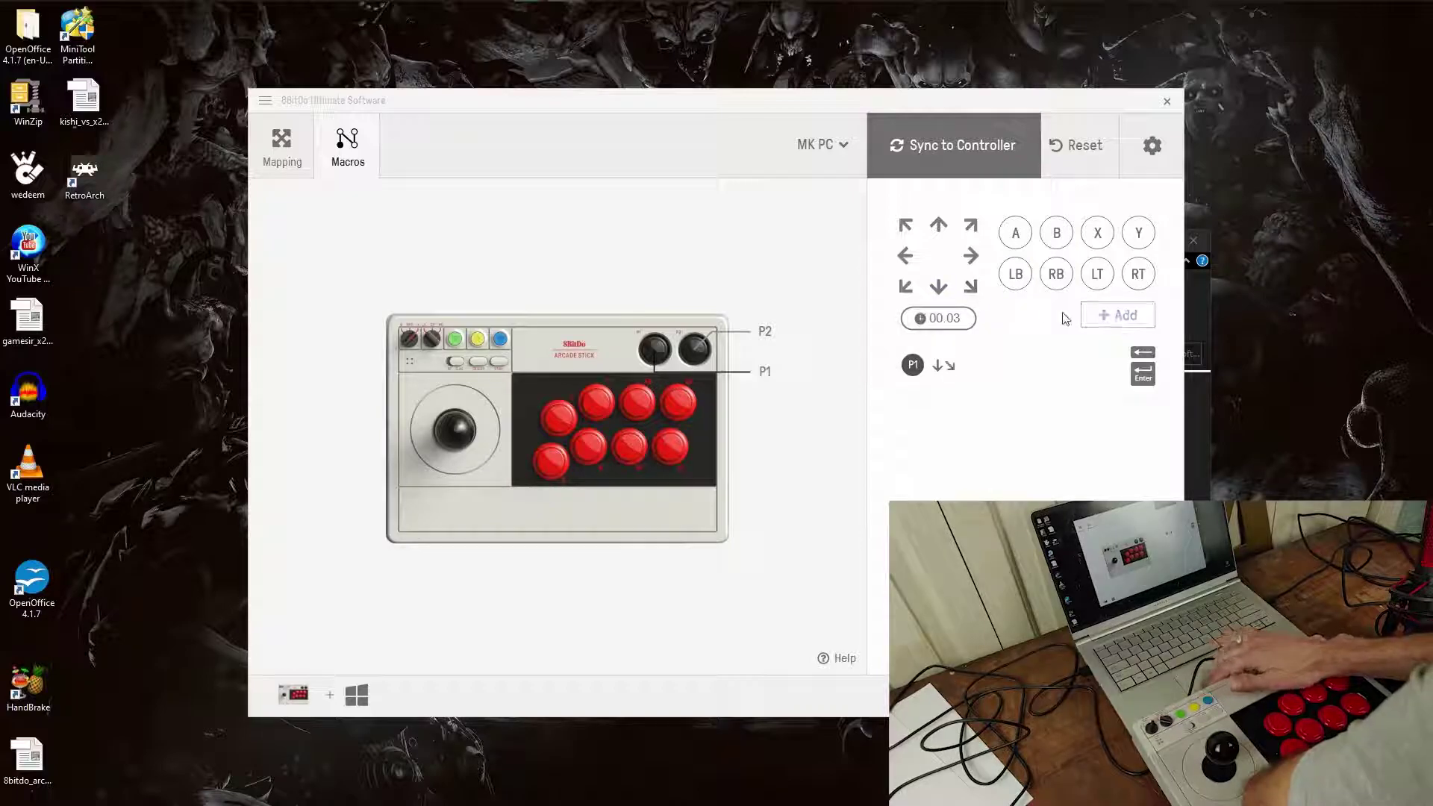
{"action": "left_click", "coordinate": [971, 262]}
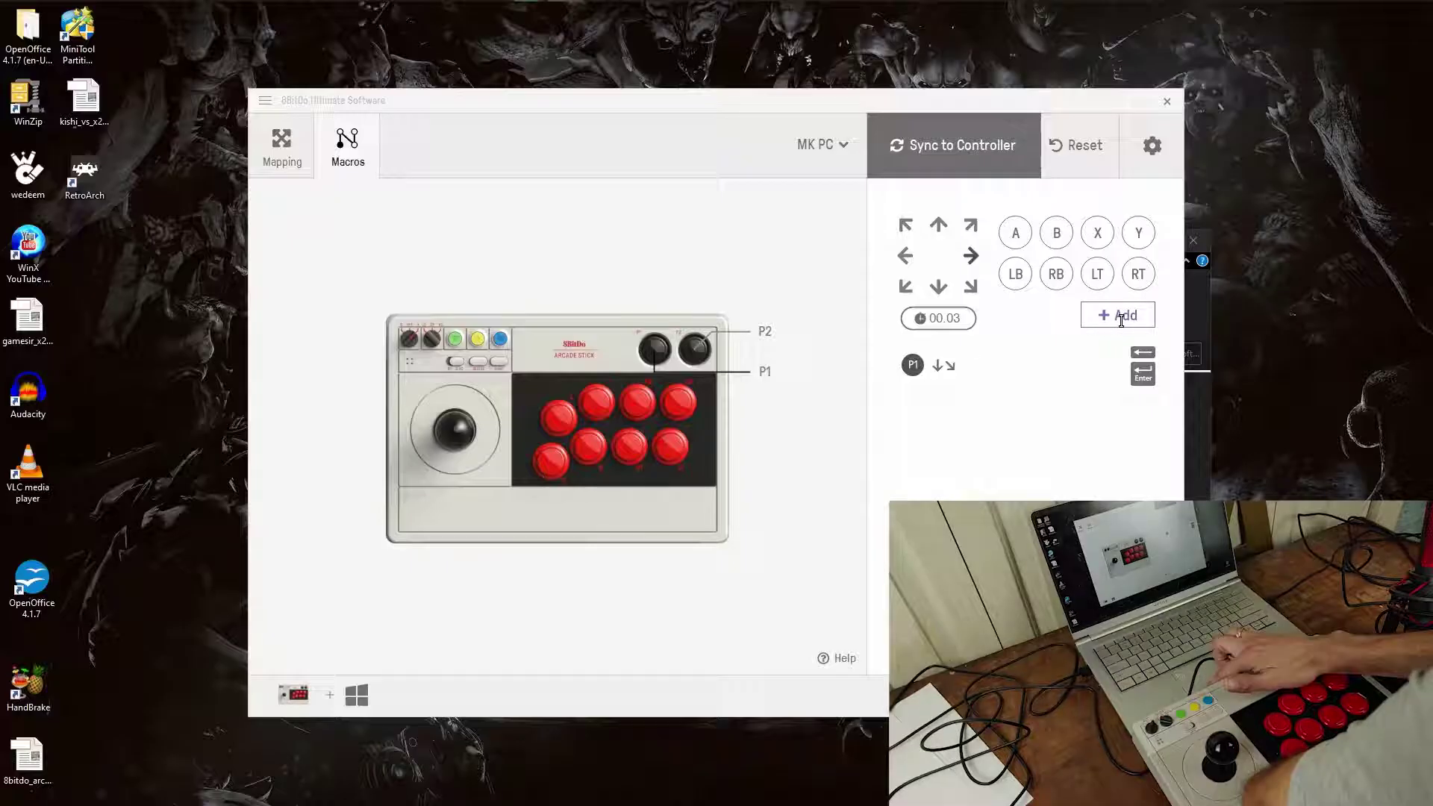
{"action": "left_click", "coordinate": [1121, 318]}
{"action": "left_click", "coordinate": [1152, 235]}
{"action": "left_click", "coordinate": [1111, 320]}
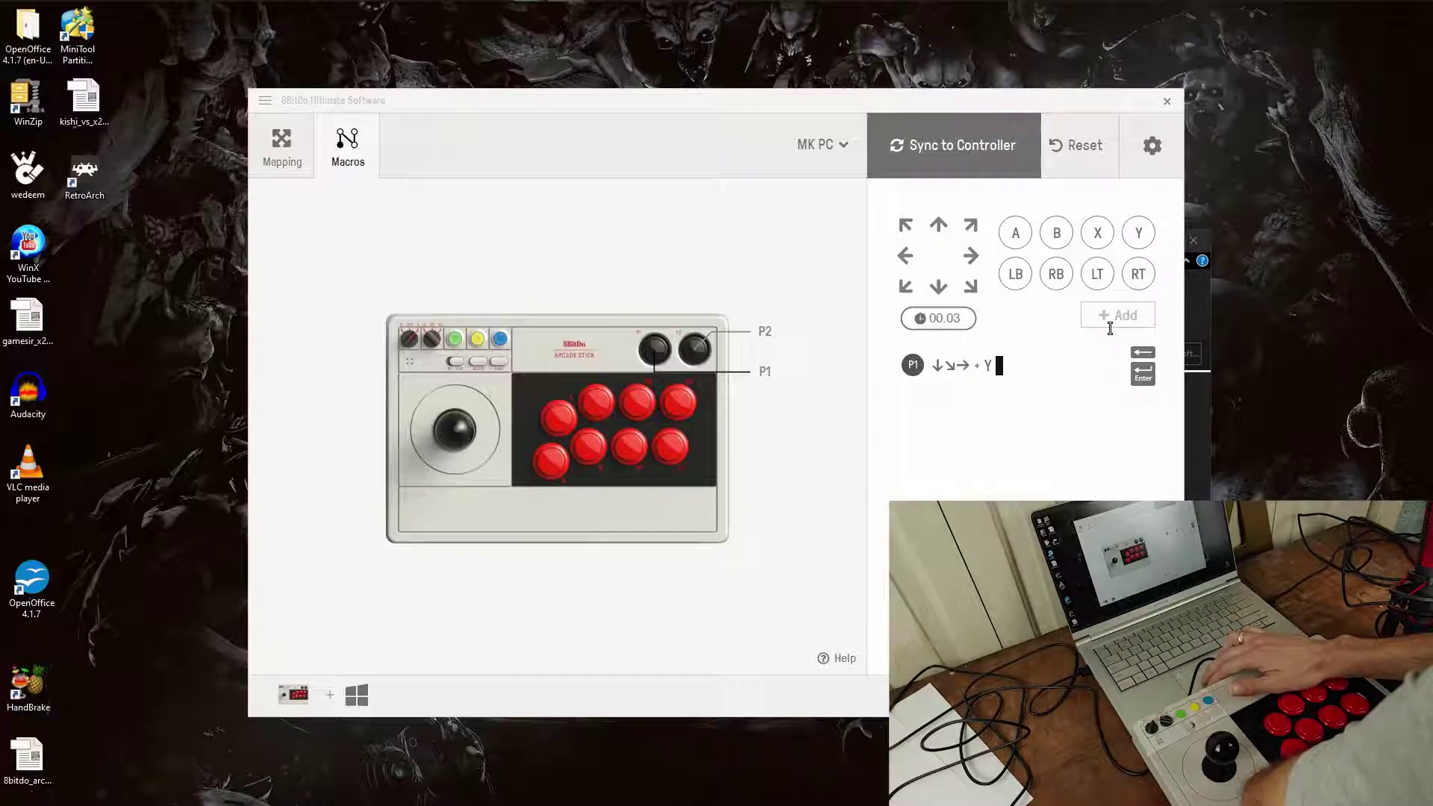
{"action": "left_click", "coordinate": [1142, 376]}
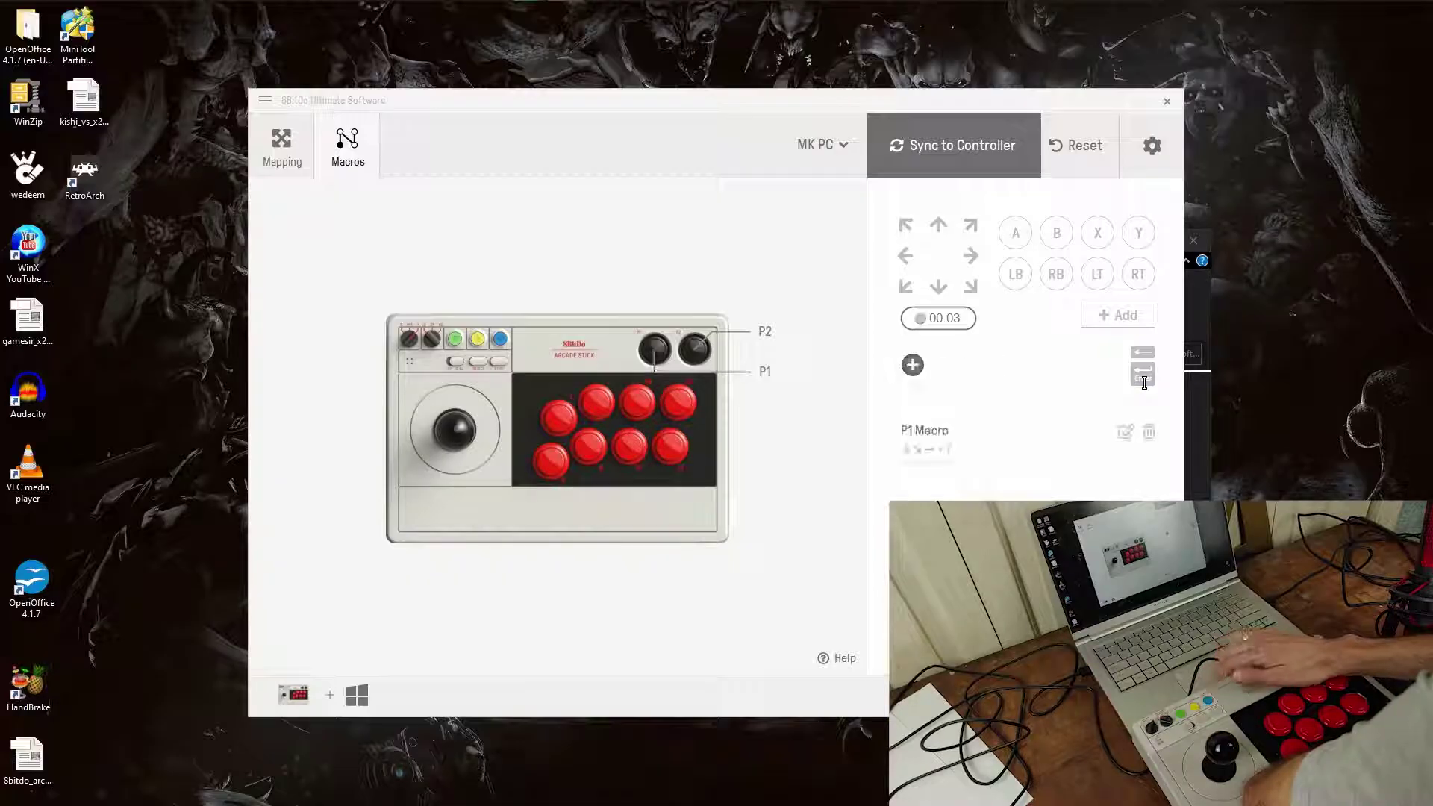
{"action": "left_click", "coordinate": [936, 159]}
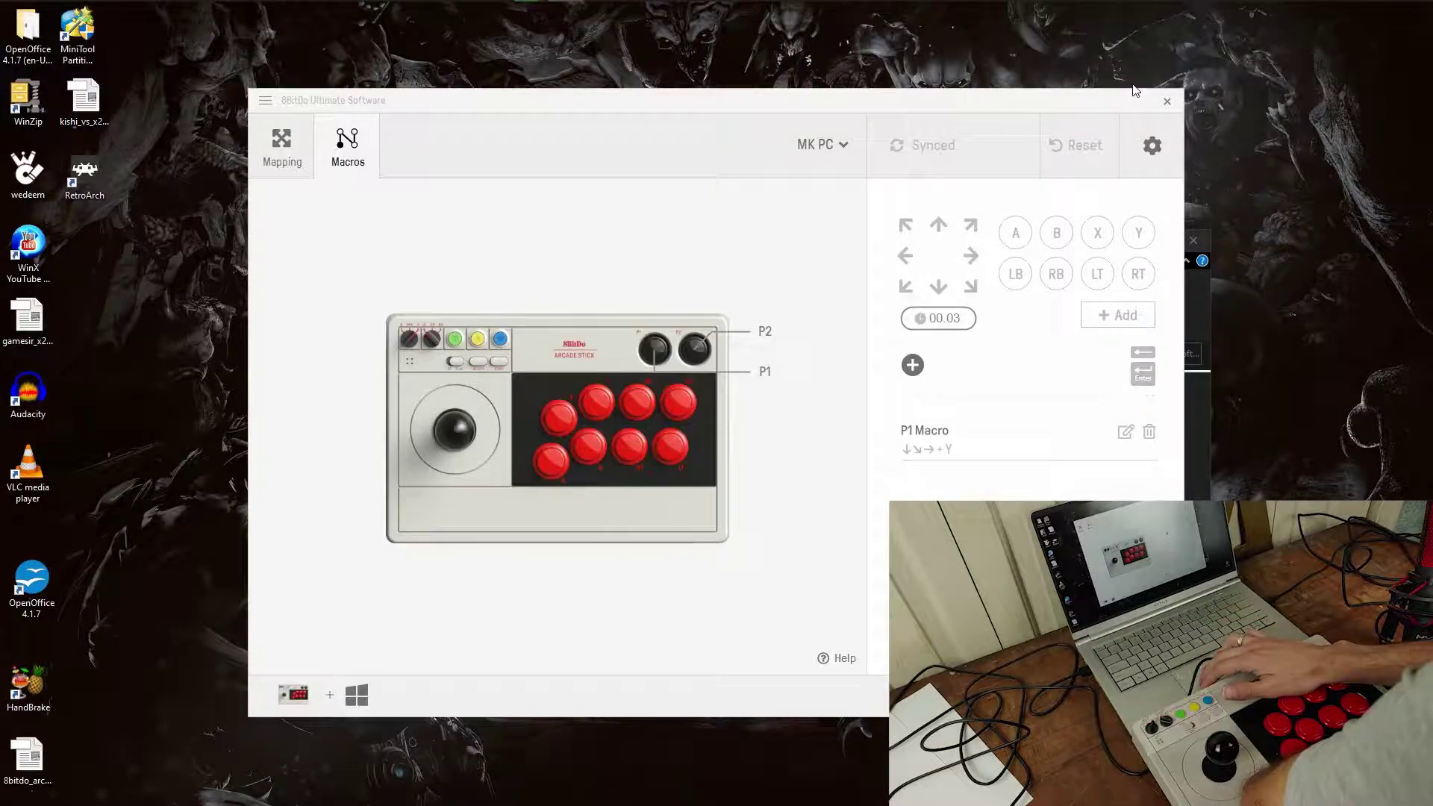
Step: Close 8BitDo Ultimate Software and bring up the taskbar at the screen's top edge
{"action": "left_click", "coordinate": [1167, 102]}
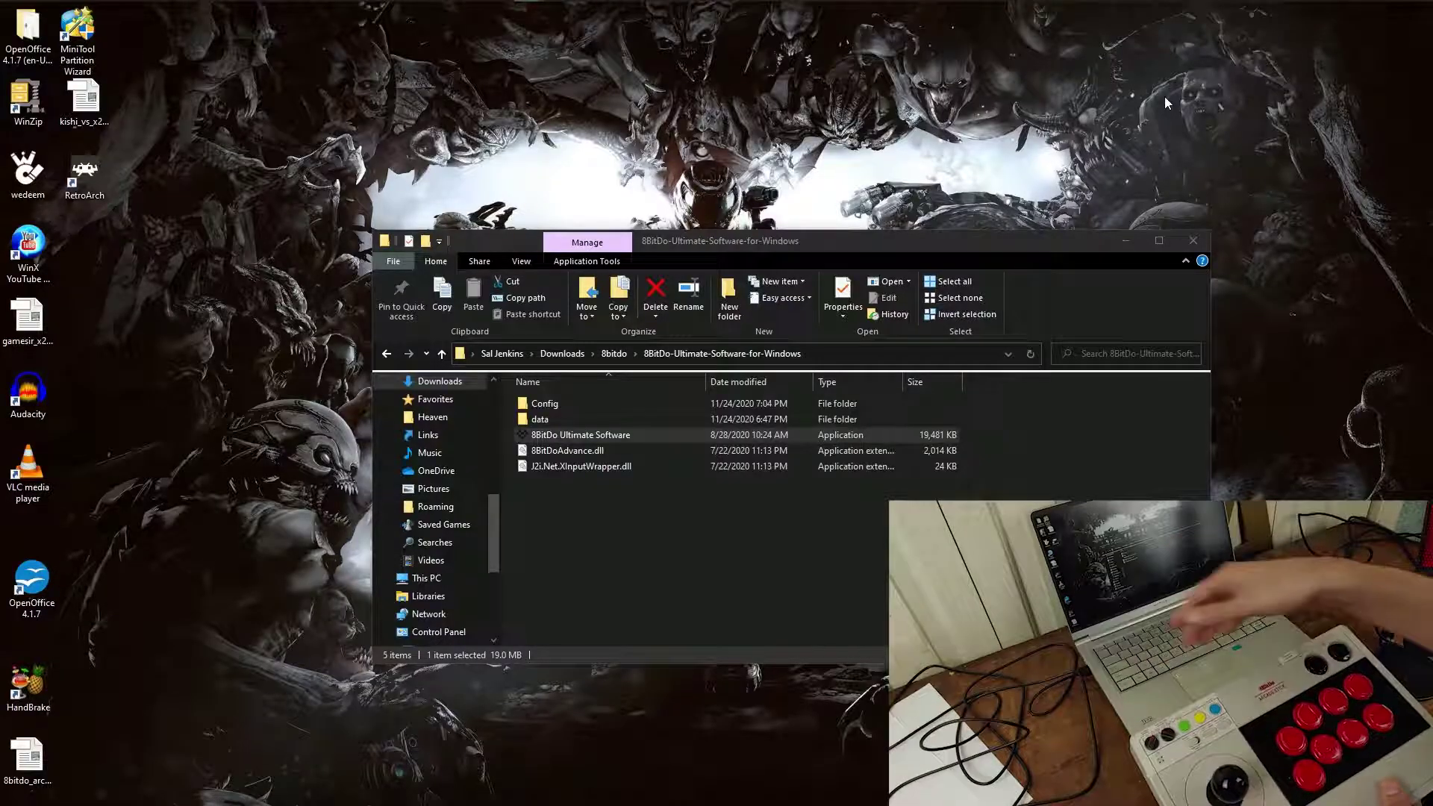
{"action": "mouse_move", "coordinate": [286, 24]}
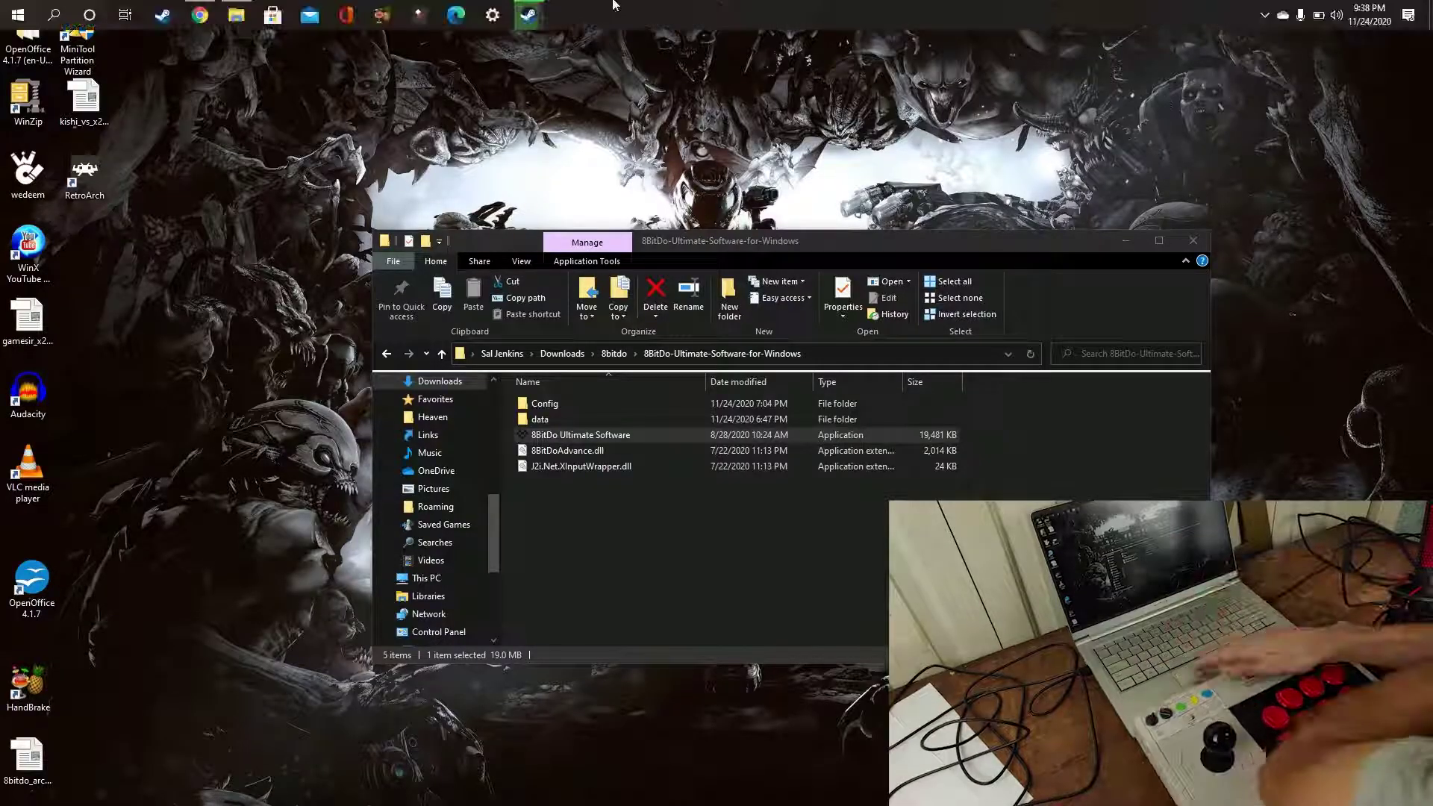
Step: Launch RetroArch from the Start menu and browse its main categories and Settings list
{"action": "left_click", "coordinate": [18, 16]}
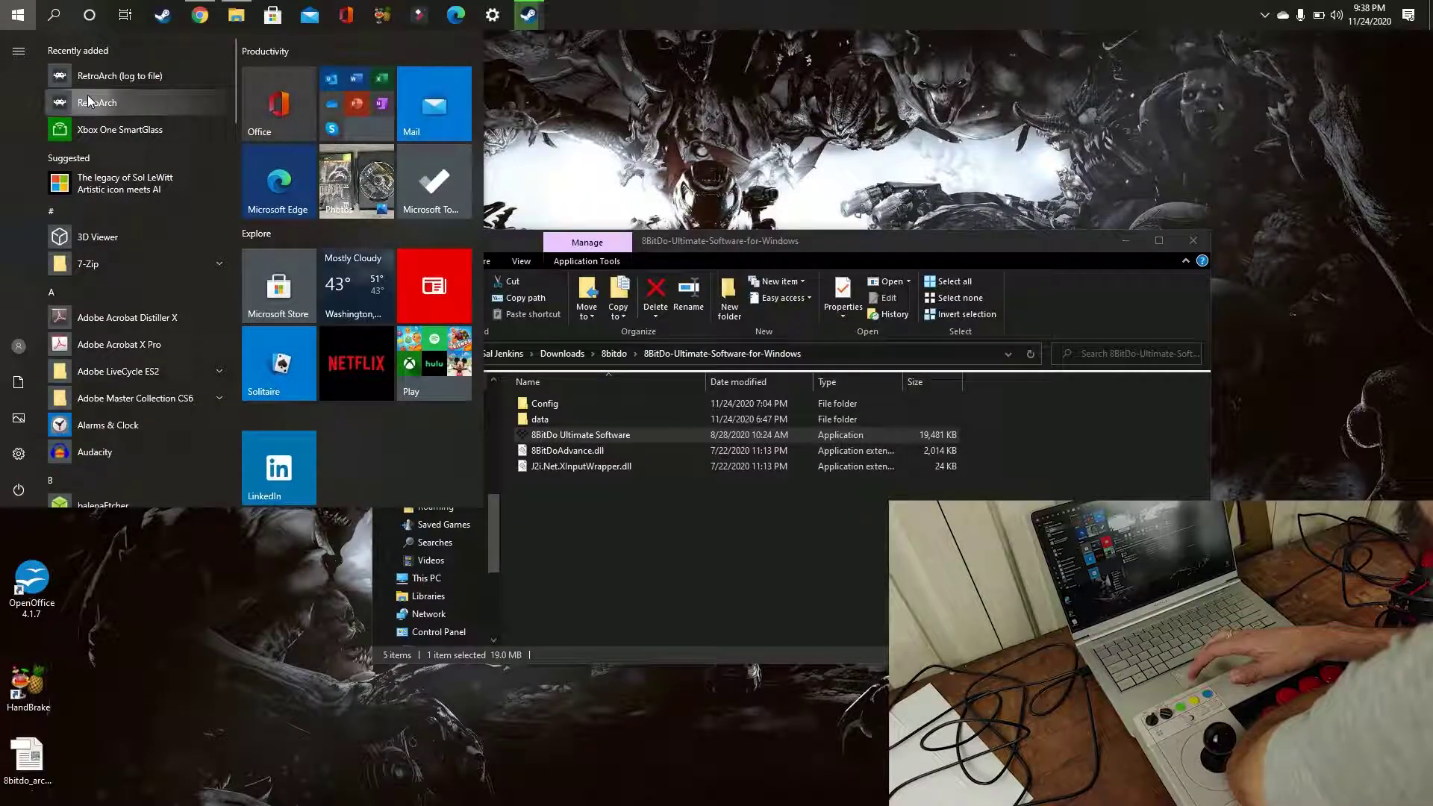
{"action": "left_click", "coordinate": [89, 101]}
{"action": "key", "text": "Left"}
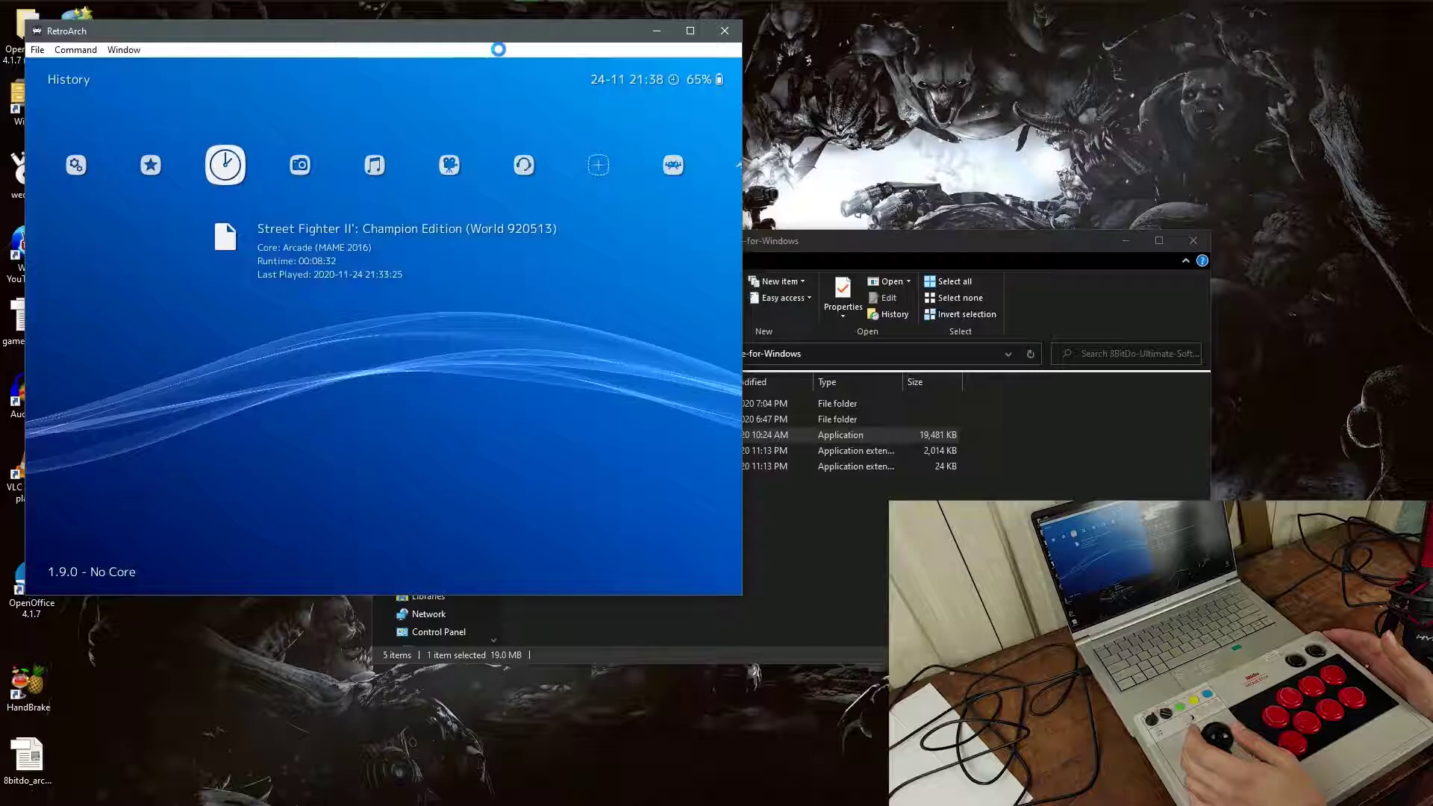
{"action": "key", "text": "Right"}
{"action": "key", "text": "Right"}
{"action": "key", "text": "Right"}
{"action": "key", "text": "Right"}
{"action": "key", "text": "Right"}
{"action": "key", "text": "Right"}
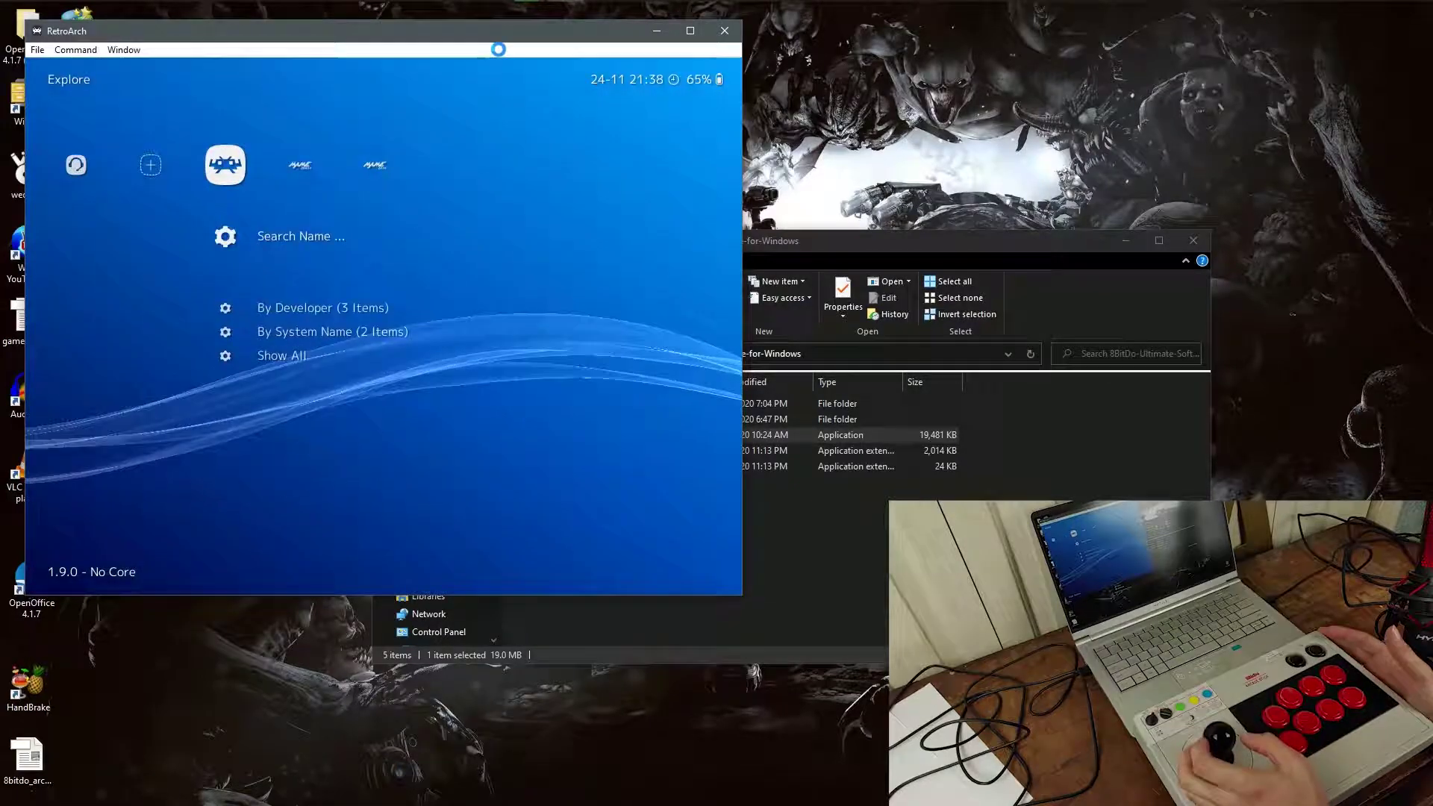
{"action": "key", "text": "Right"}
{"action": "key", "text": "Left"}
{"action": "key", "text": "Left"}
{"action": "key", "text": "Left"}
{"action": "key", "text": "Left"}
{"action": "key", "text": "Left"}
{"action": "key", "text": "Left"}
{"action": "key", "text": "Left"}
{"action": "key", "text": "Left"}
{"action": "key", "text": "Left"}
{"action": "key", "text": "Left"}
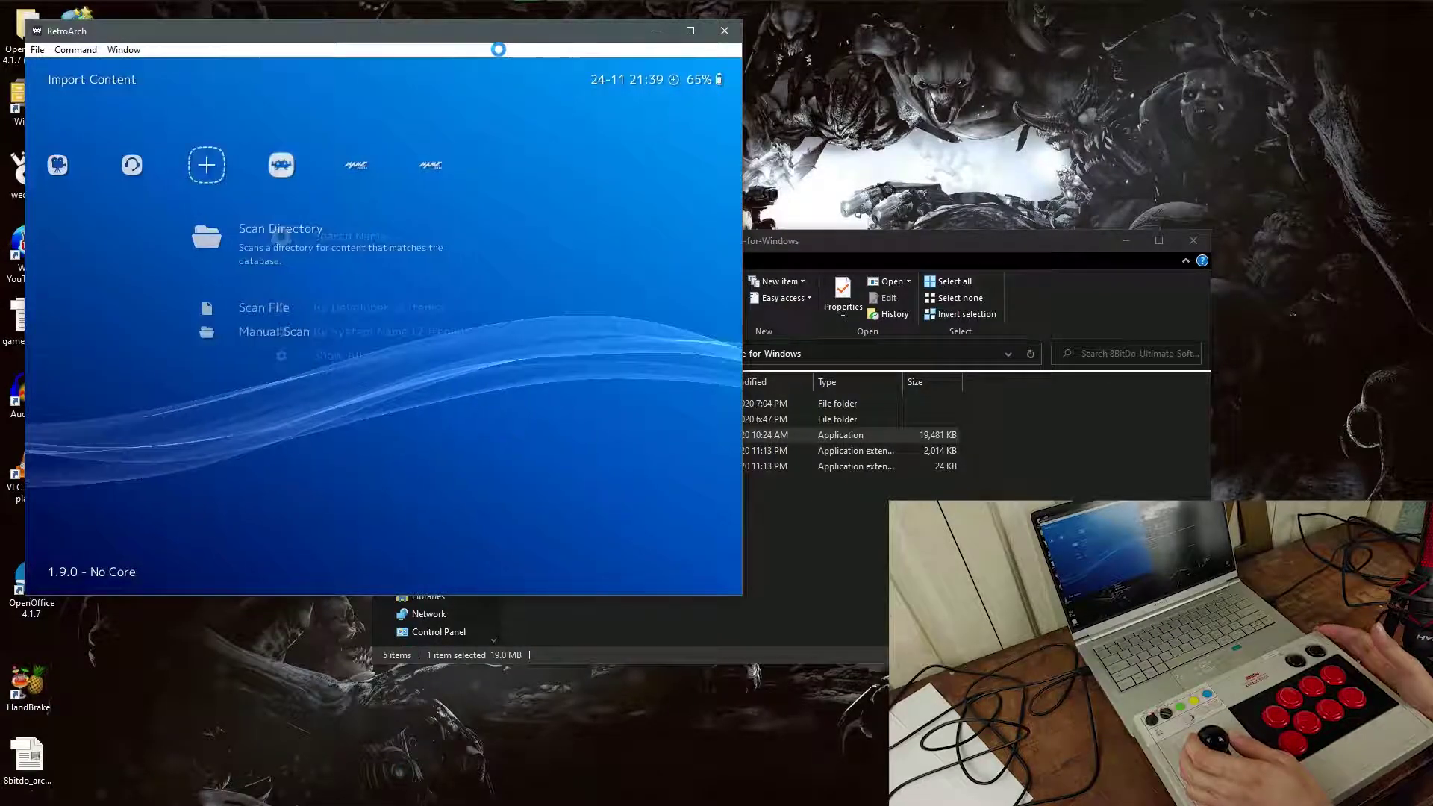
{"action": "key", "text": "Right"}
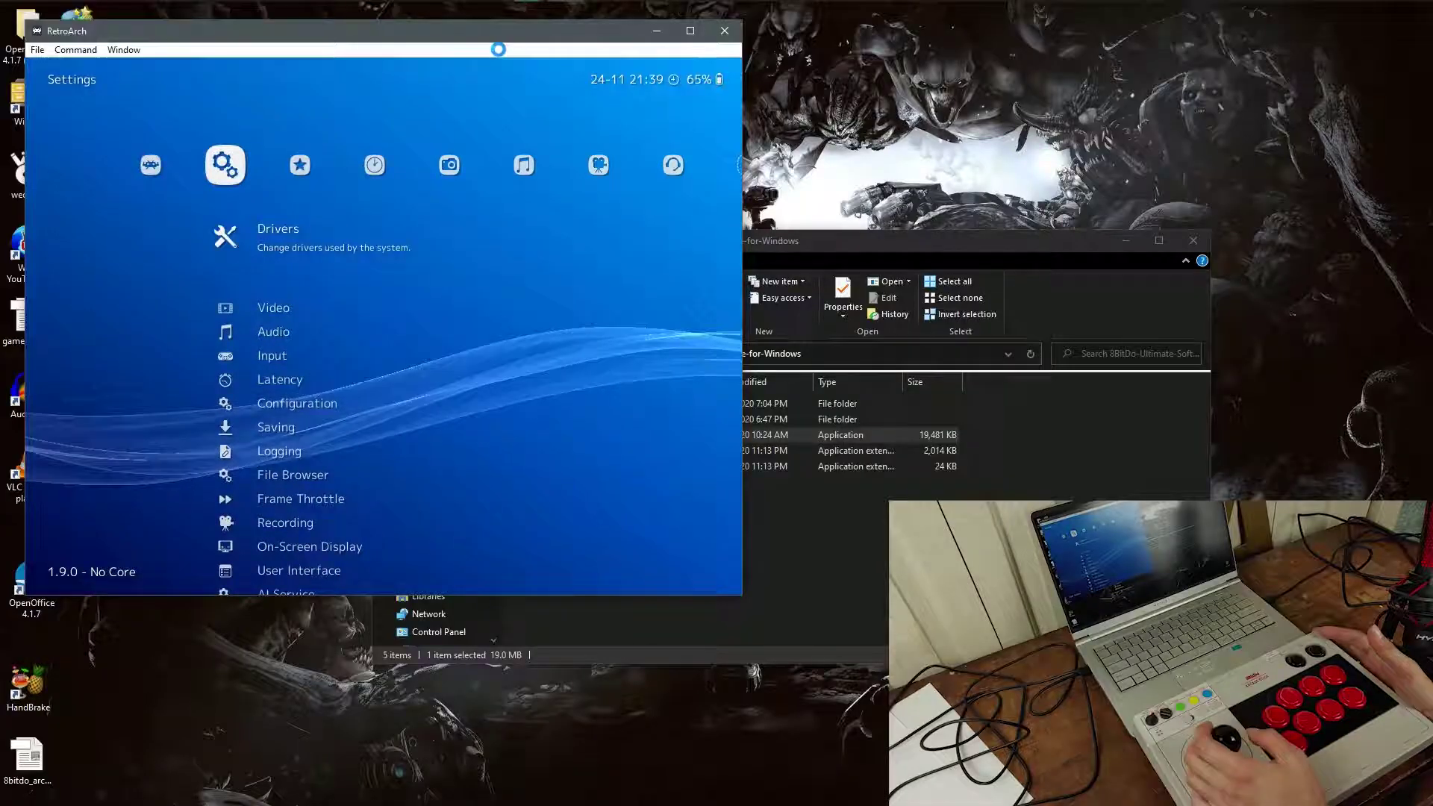
{"action": "key", "text": "Down"}
{"action": "key", "text": "Down"}
{"action": "key", "text": "Down"}
{"action": "key", "text": "Up"}
{"action": "key", "text": "Right"}
{"action": "key", "text": "Right"}
{"action": "key", "text": "Right"}
{"action": "key", "text": "Right"}
{"action": "key", "text": "Right"}
{"action": "key", "text": "Right"}
{"action": "key", "text": "Right"}
{"action": "key", "text": "Right"}
{"action": "key", "text": "Right"}
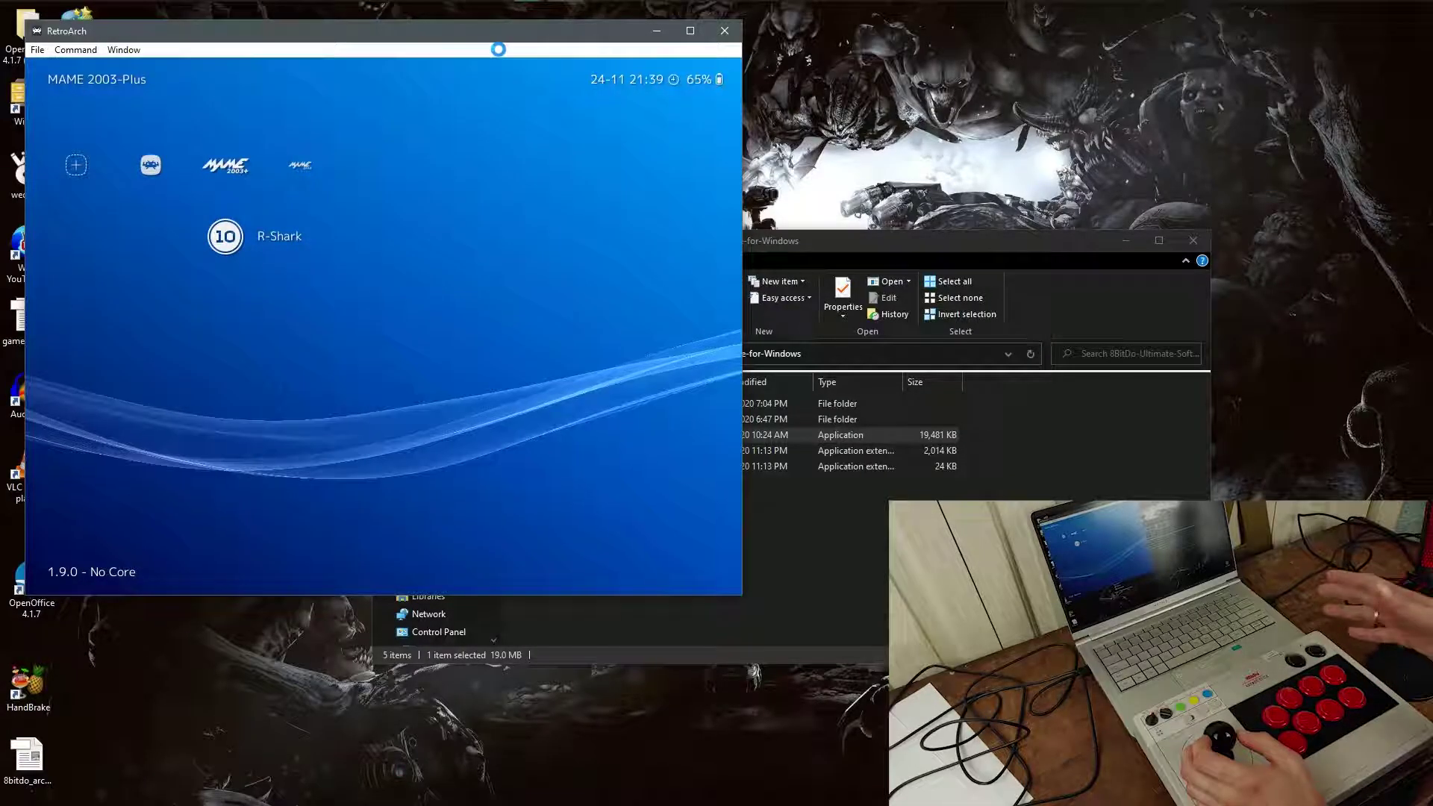
Step: Go to the MAME 2016 playlist and bring up the options for Street Fighter II'
{"action": "key", "text": "Right"}
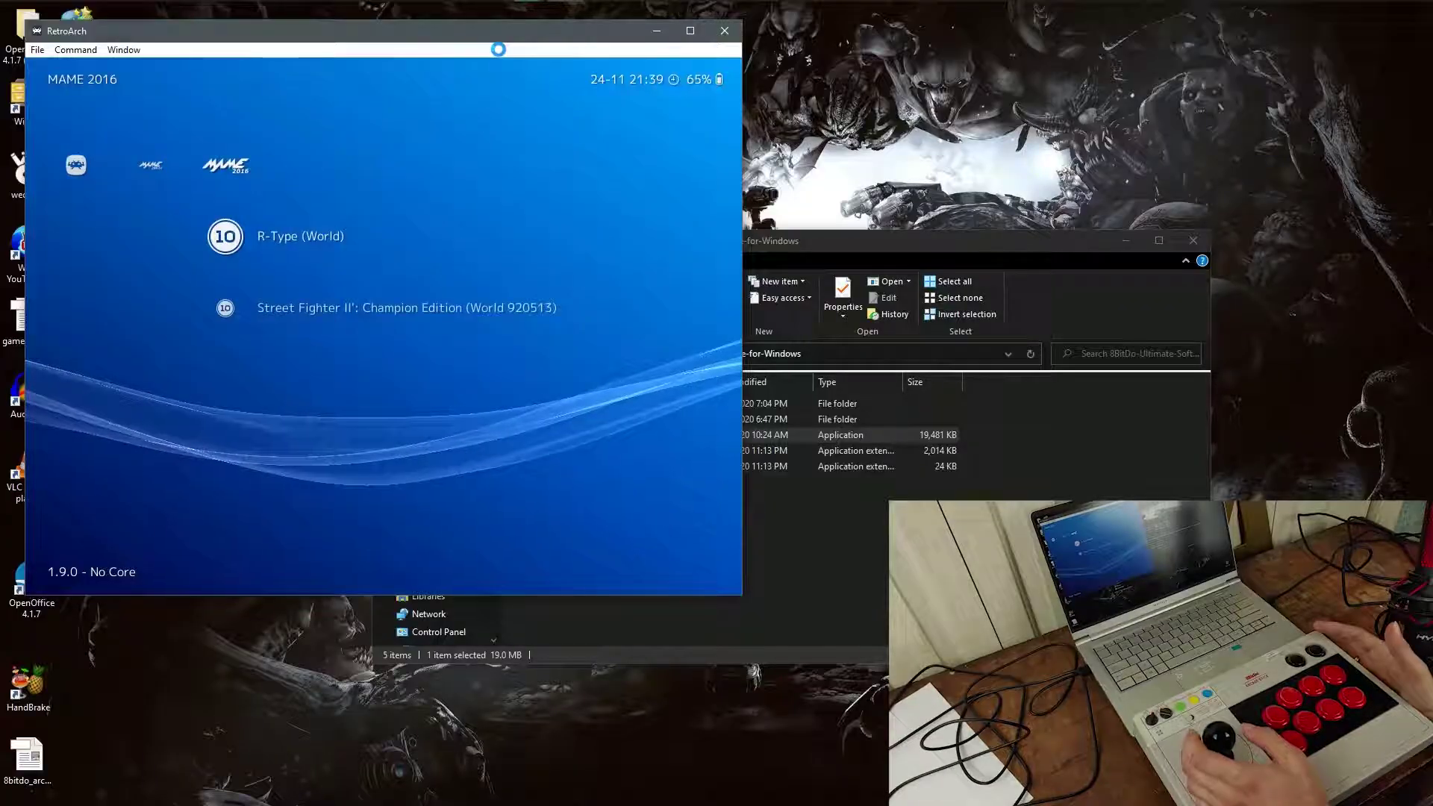
{"action": "key", "text": "Down"}
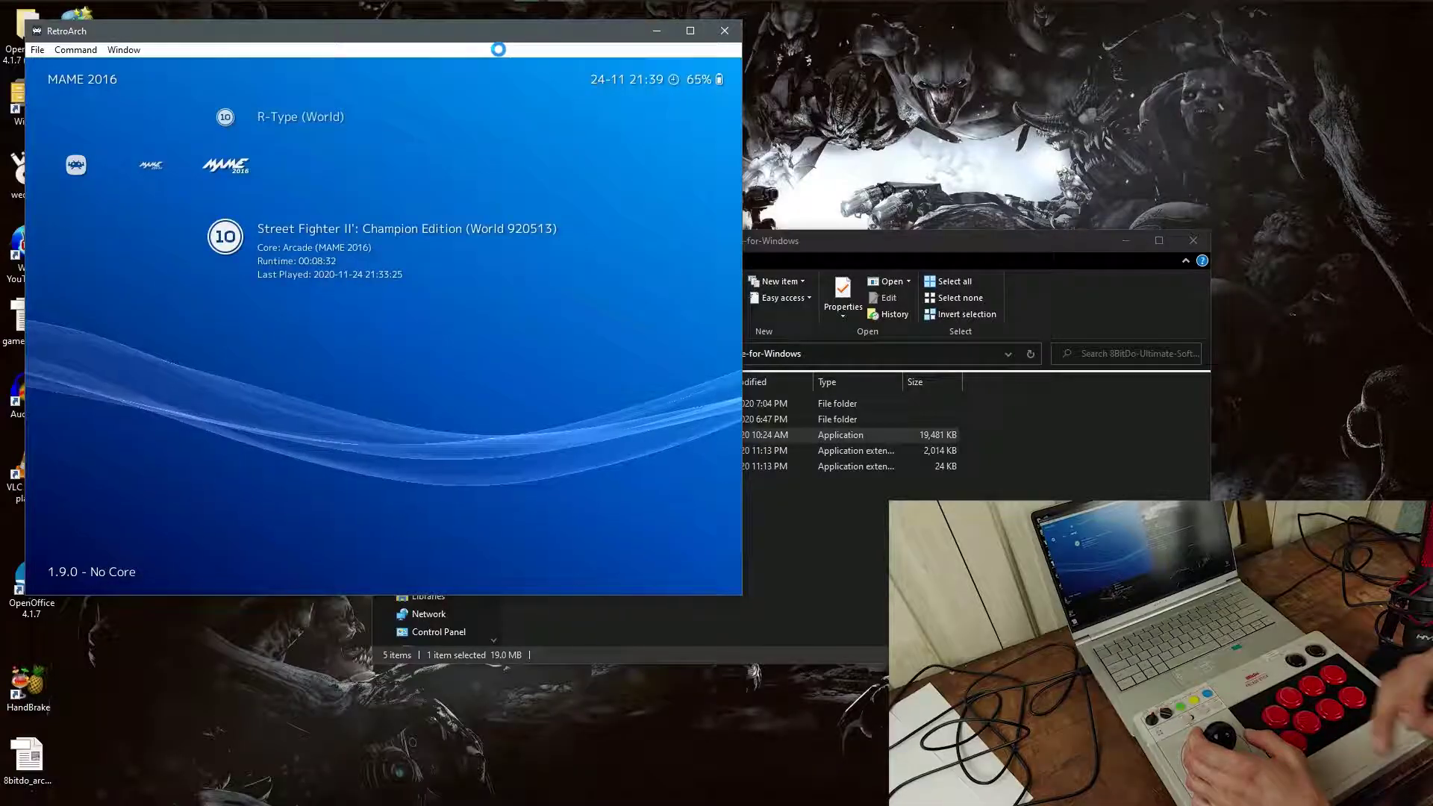
{"action": "key", "text": "Up"}
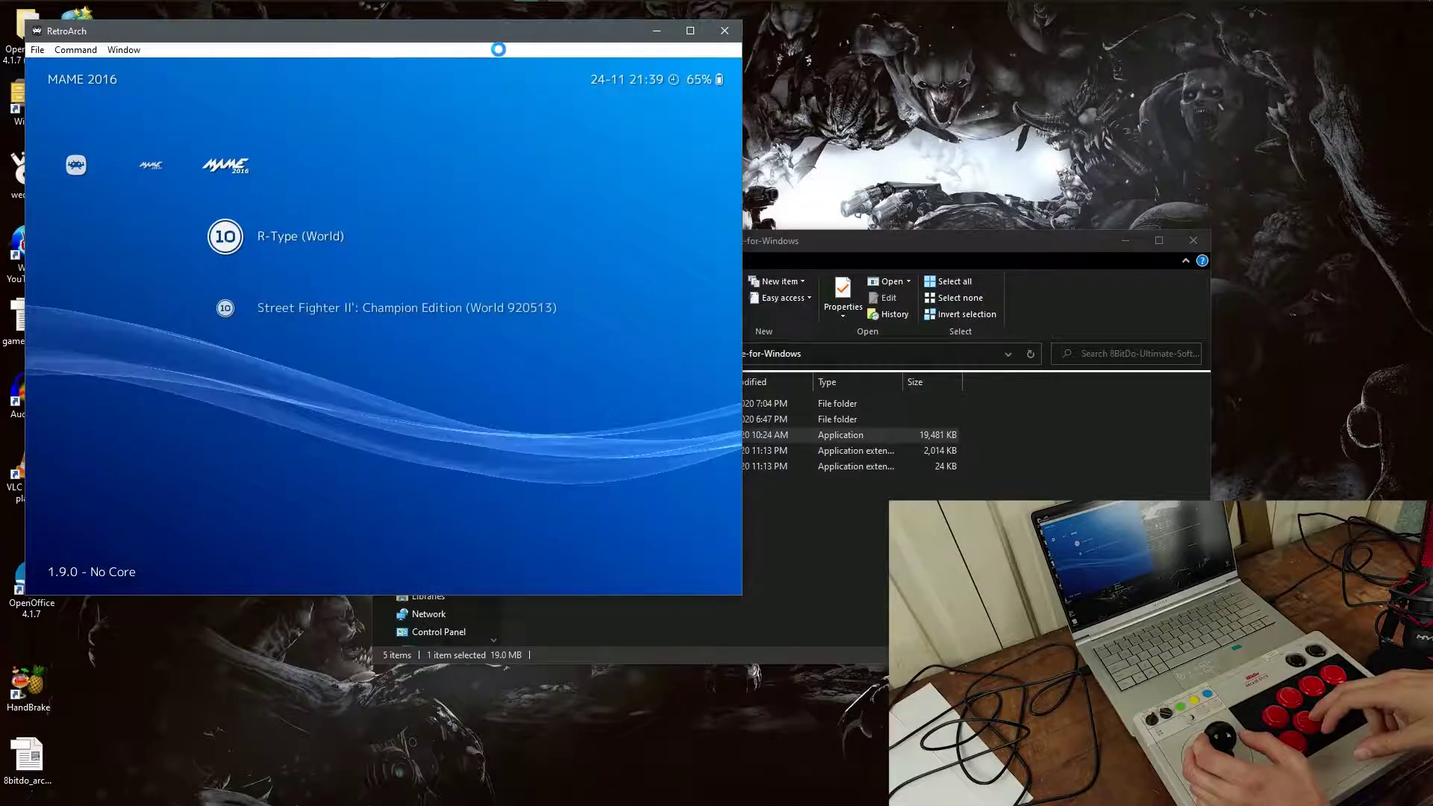
{"action": "key", "text": "Down"}
{"action": "key", "text": "Return"}
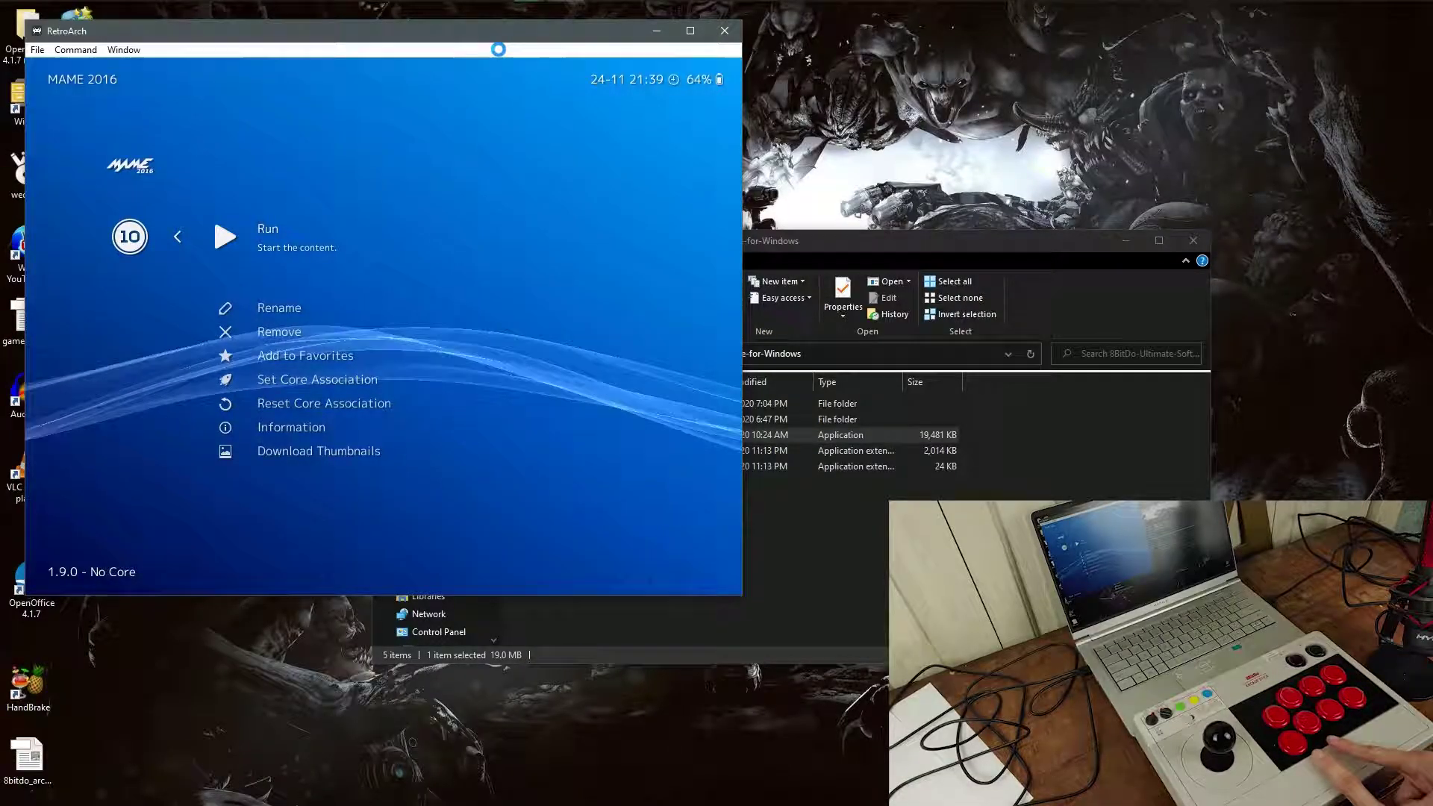
{"action": "key", "text": "BackSpace"}
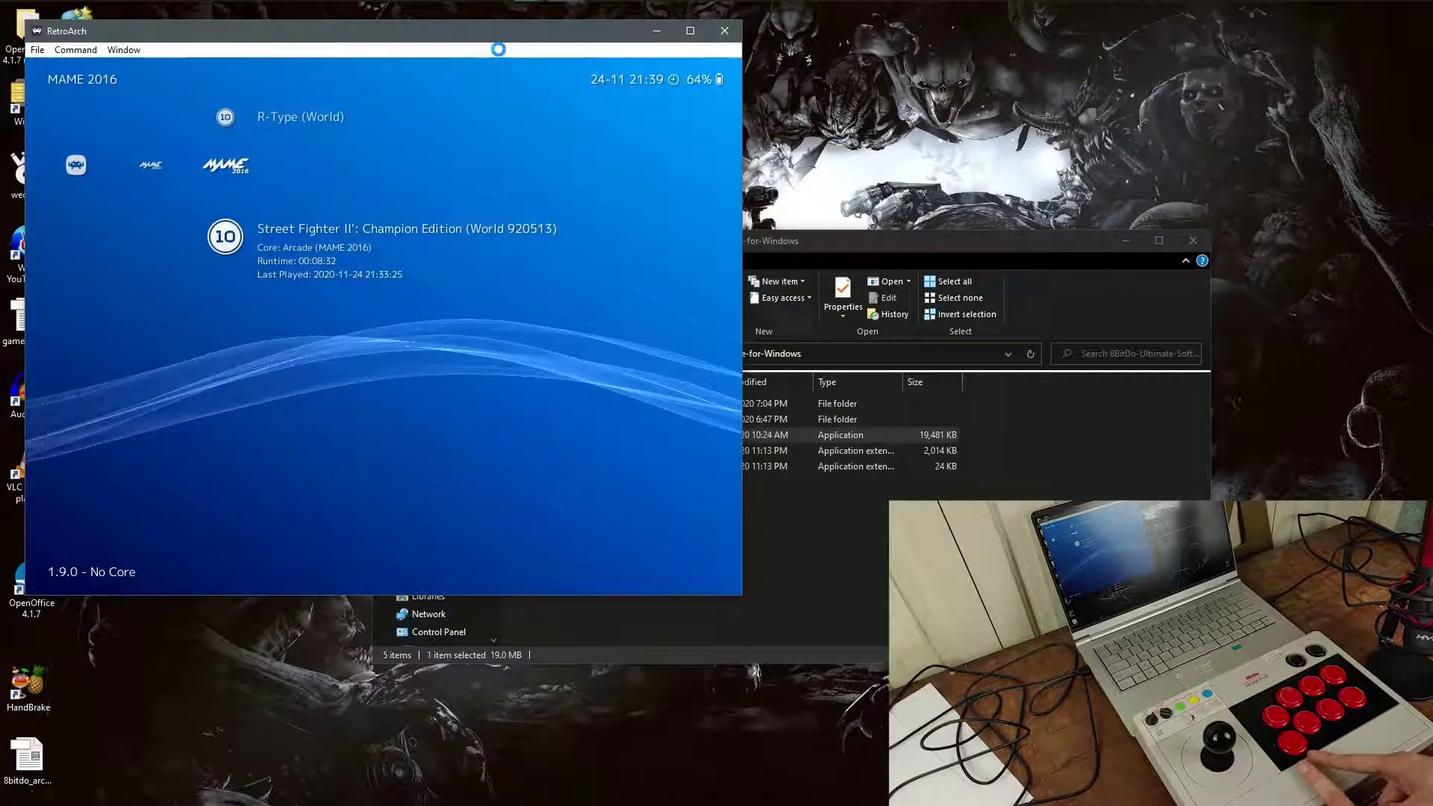